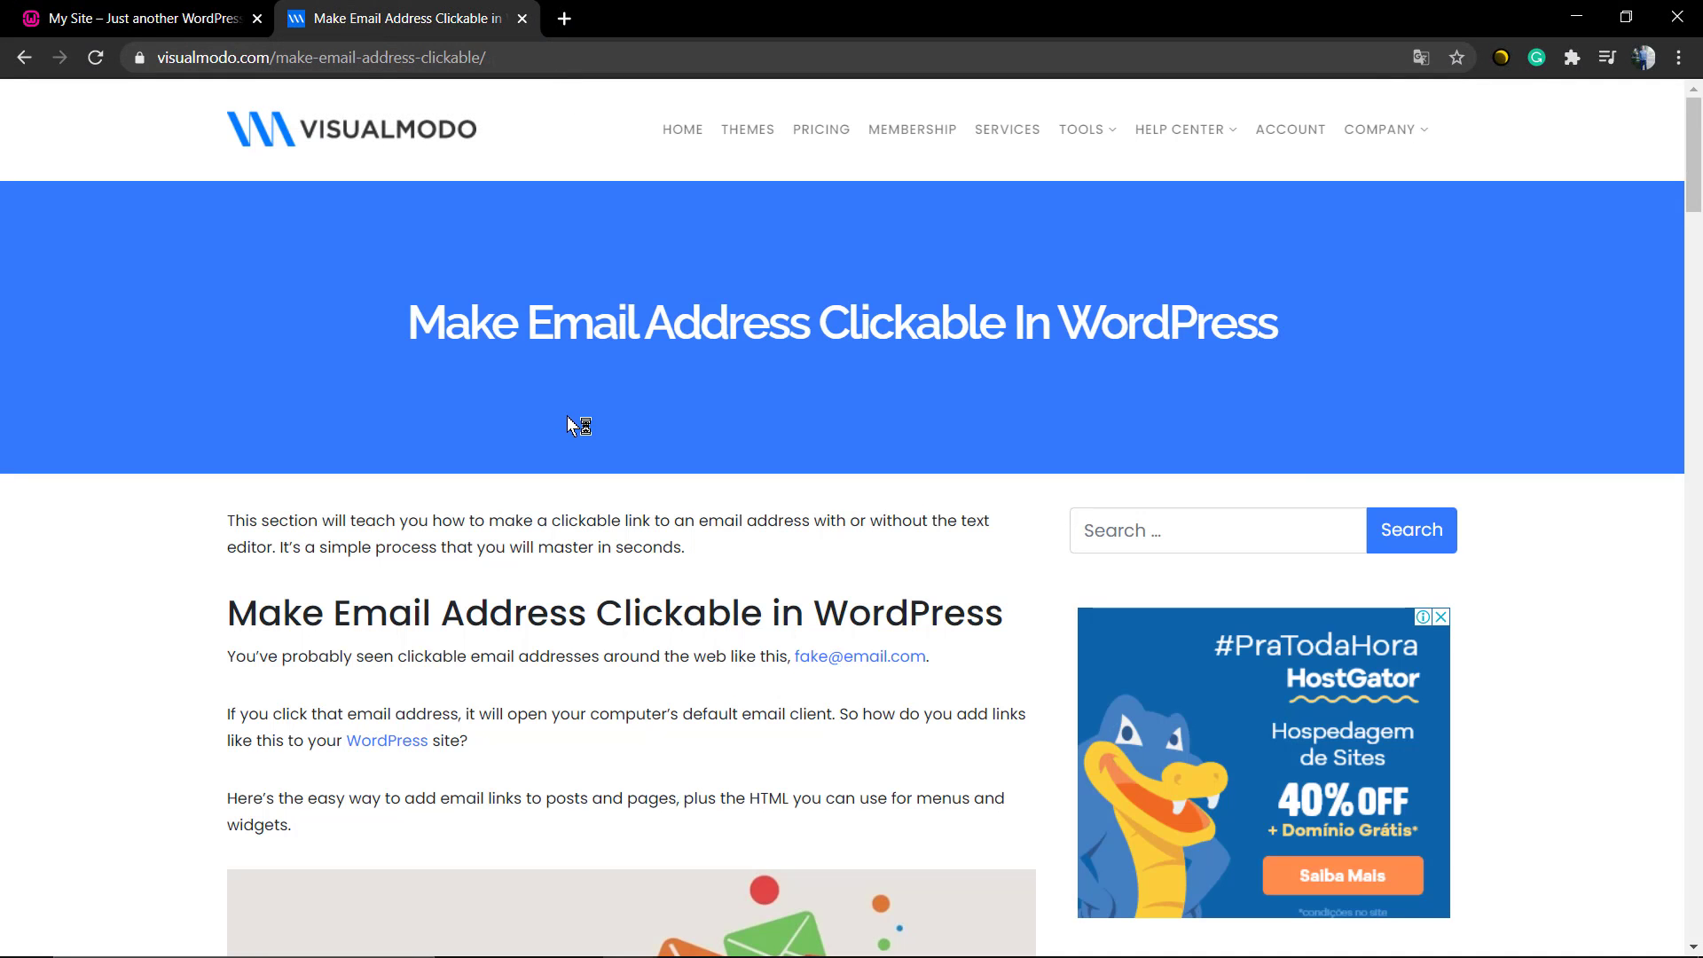
# Skim the Visualmodo clickable-email article, then view the local site's footer with its Email Us contact
pyautogui.scroll(-10, 590, 439)
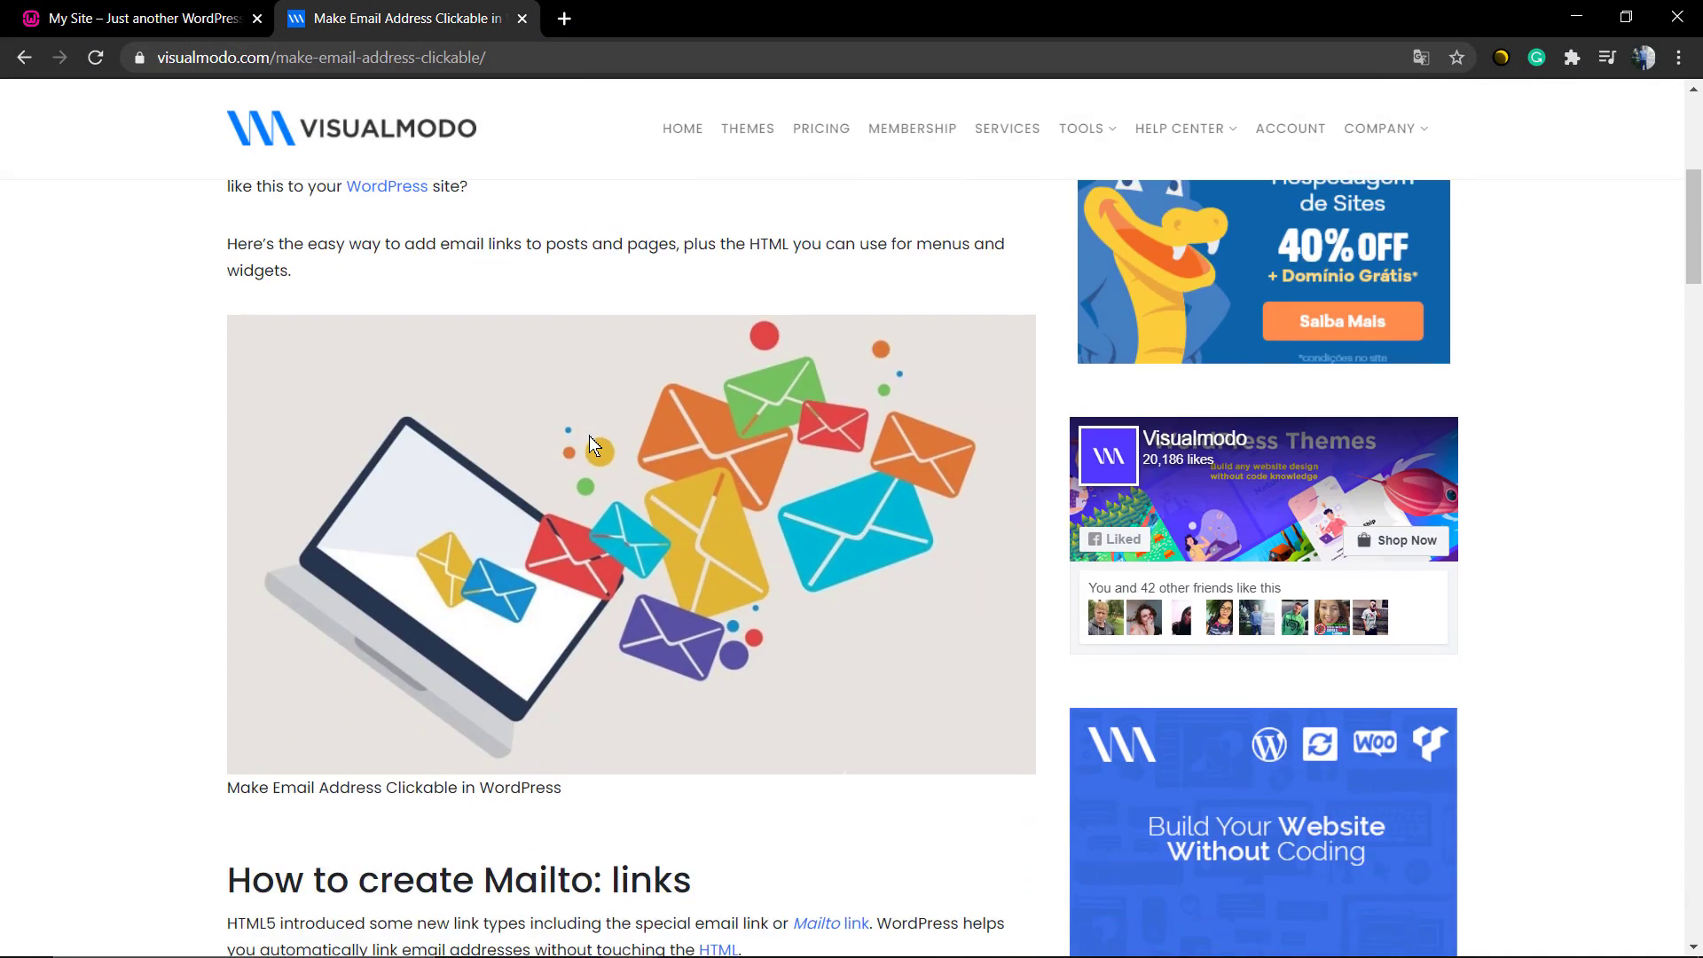
pyautogui.scroll(-2, 589, 435)
pyautogui.scroll(15, 589, 434)
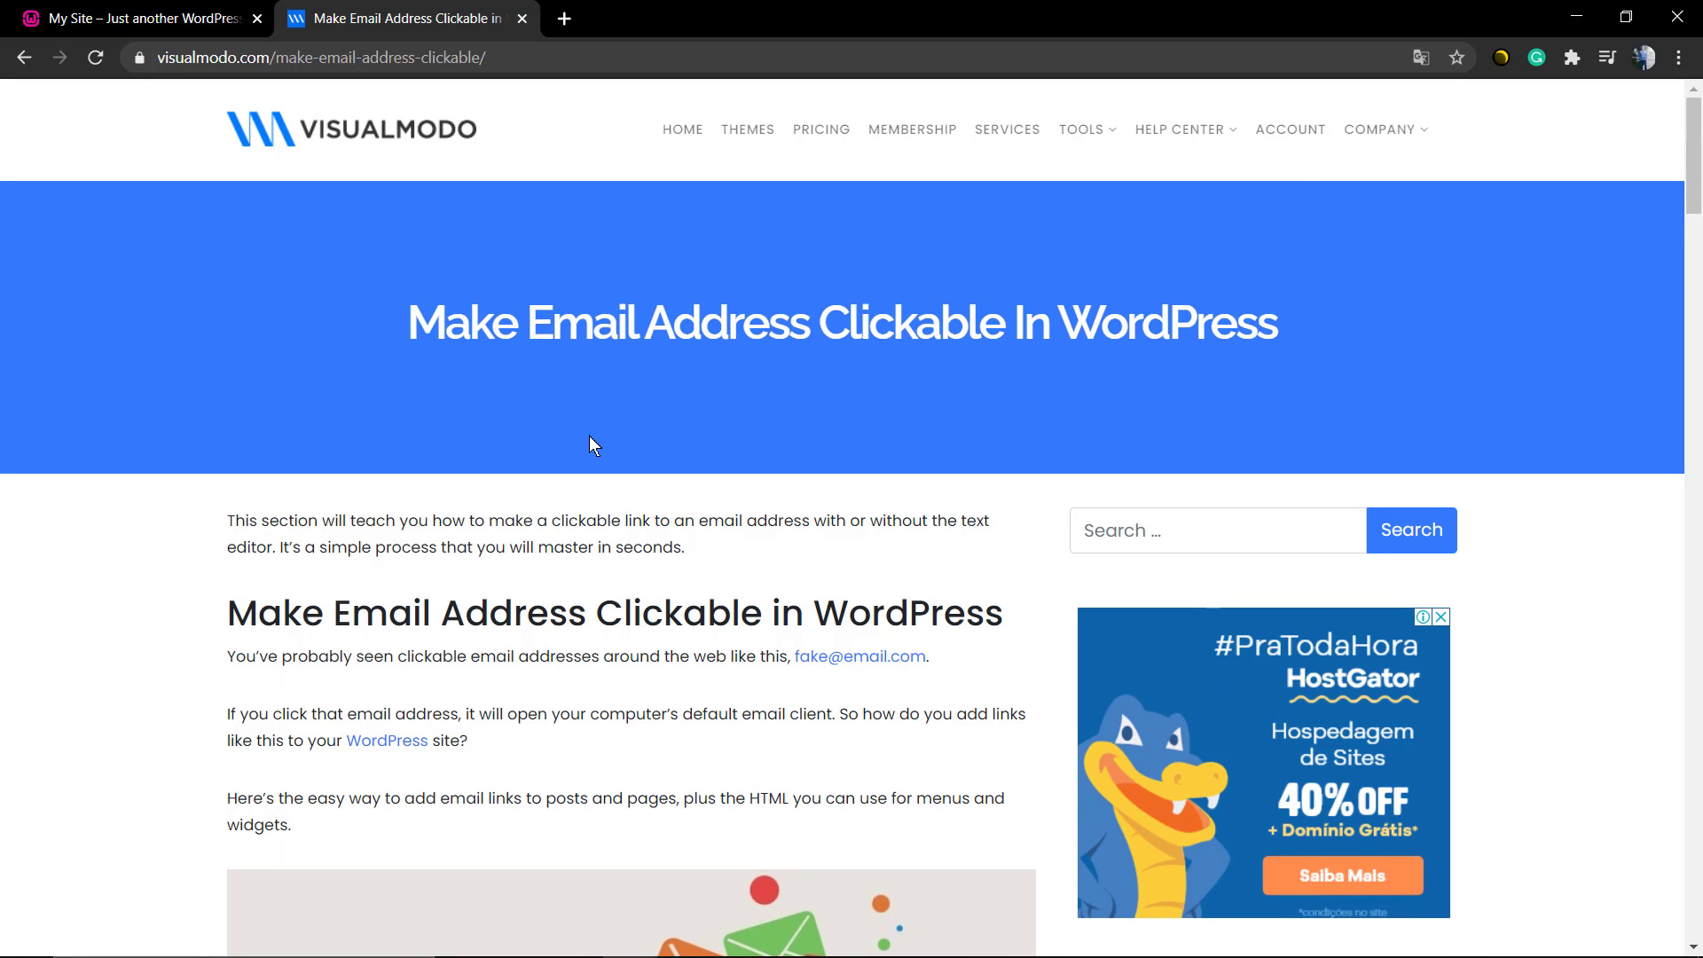
pyautogui.click(220, 10)
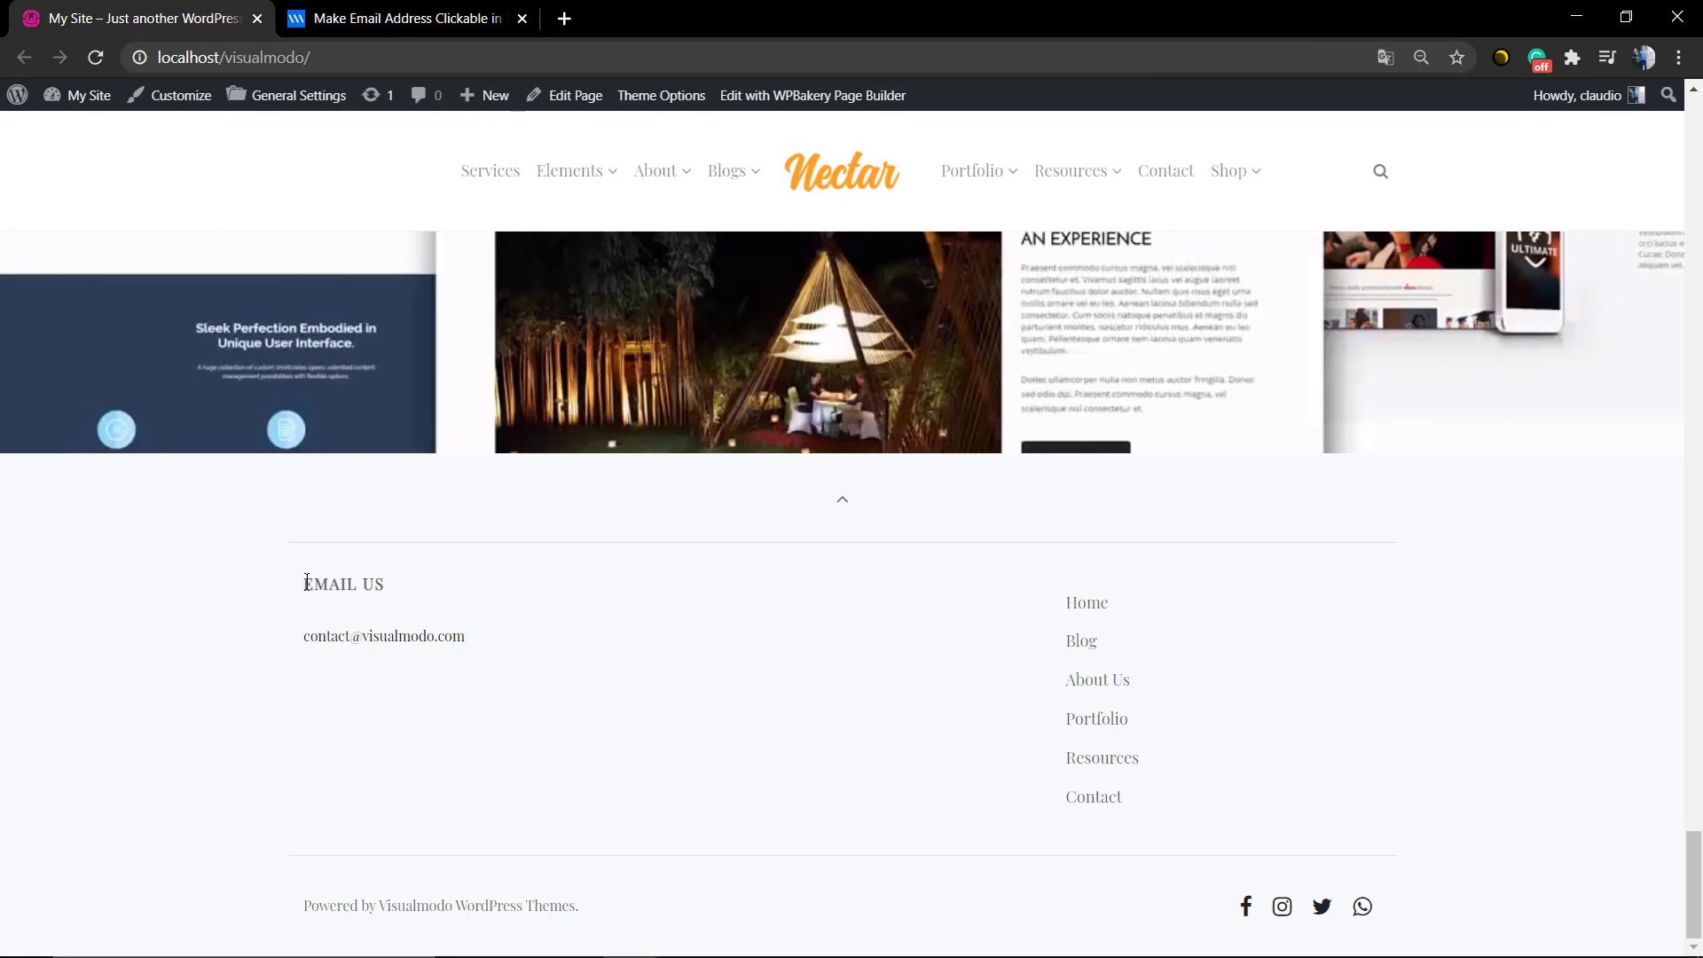
pyautogui.moveTo(306, 581); pyautogui.dragTo(395, 597)
pyautogui.tripleClick(381, 635)
pyautogui.click(476, 645)
pyautogui.tripleClick(458, 634)
pyautogui.click(384, 635)
pyautogui.tripleClick(384, 635)
pyautogui.click(384, 632)
pyautogui.tripleClick(383, 635)
pyautogui.click(1002, 733)
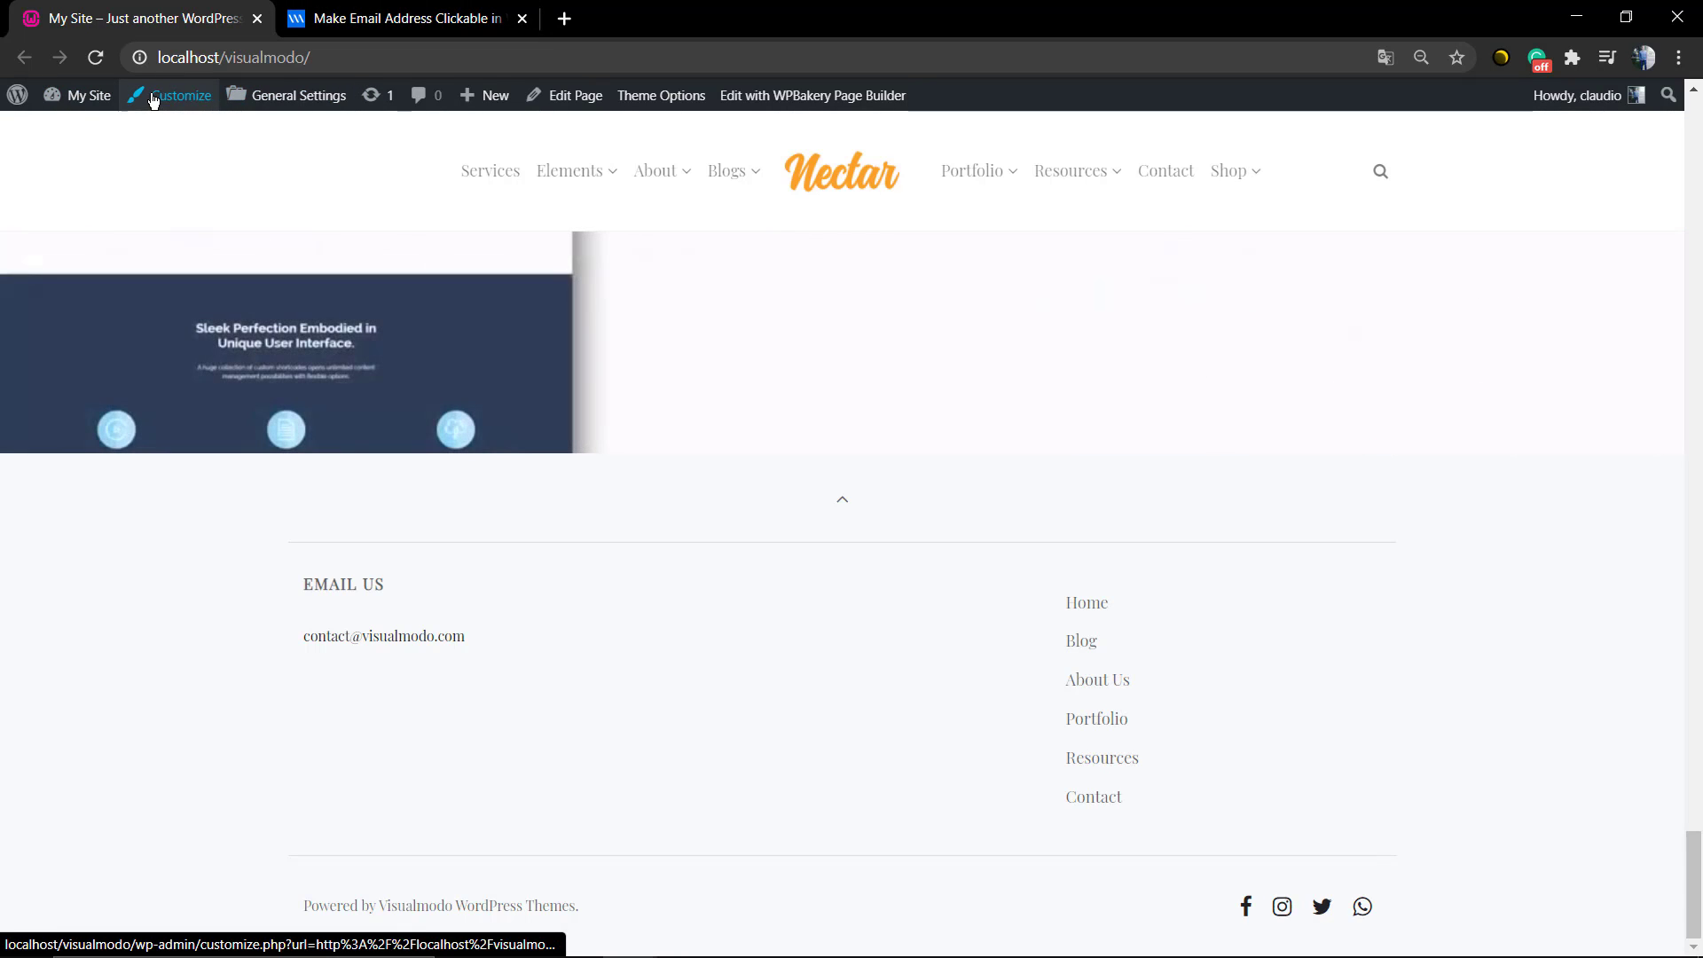
# Find the article's 'The Mailto link HTML' example and select its mailto prefix
pyautogui.click(317, 34)
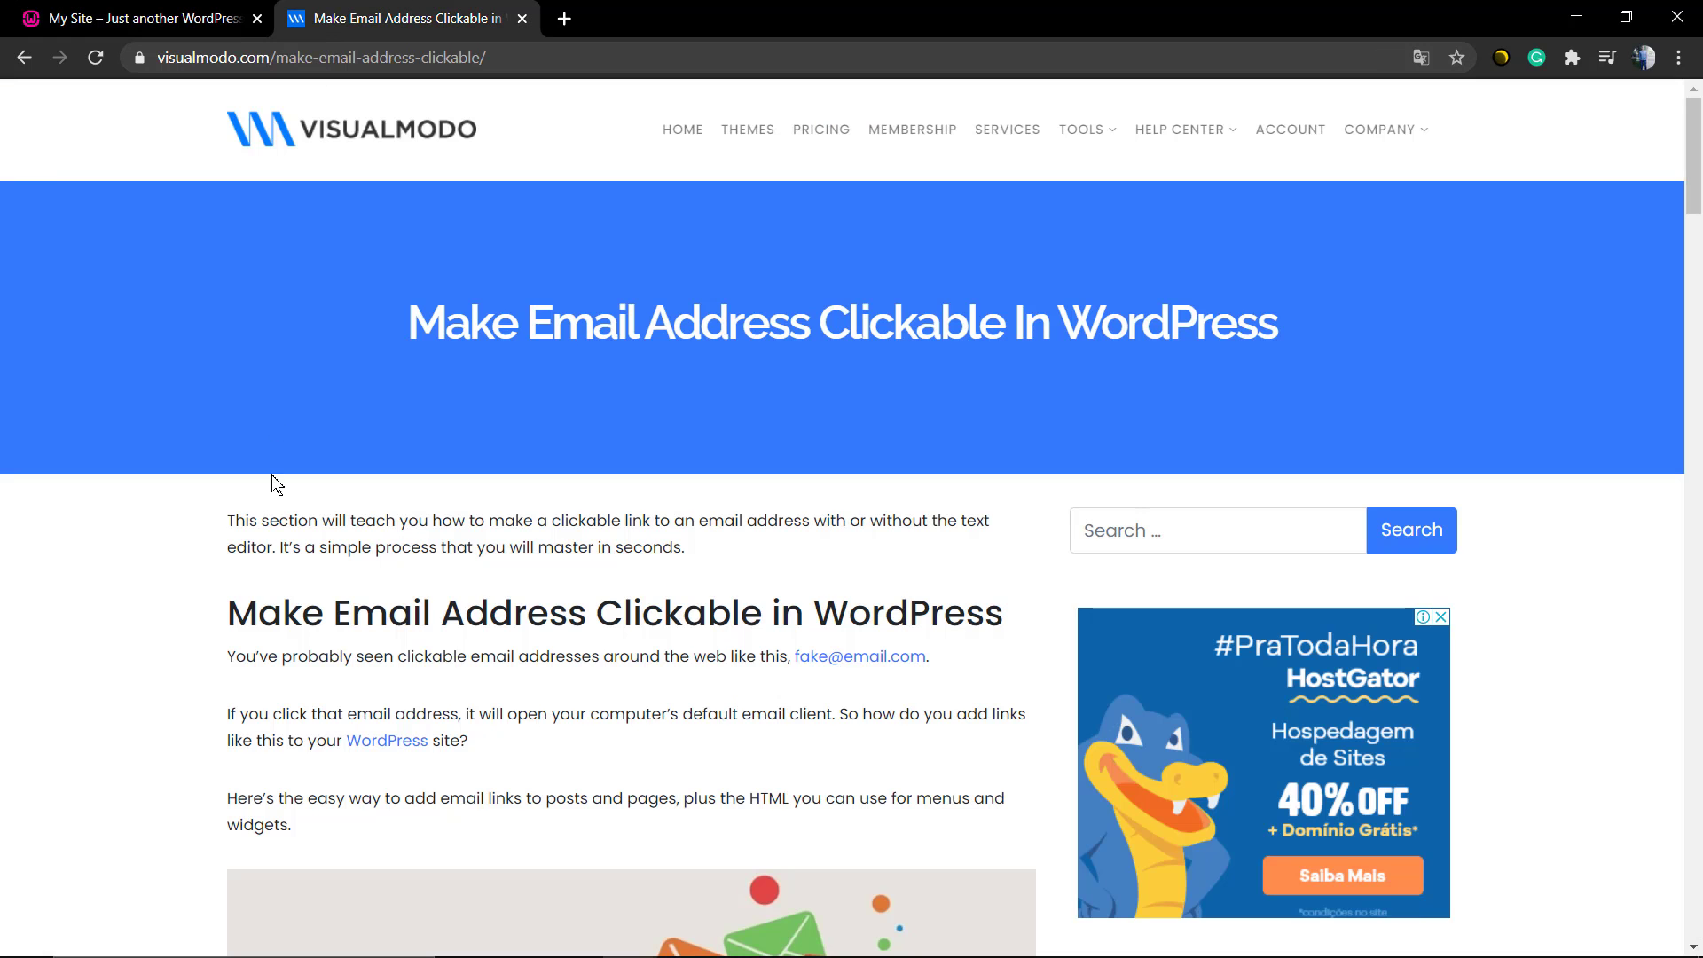
pyautogui.scroll(-10, 279, 520)
pyautogui.scroll(-8, 286, 524)
pyautogui.scroll(-4, 353, 503)
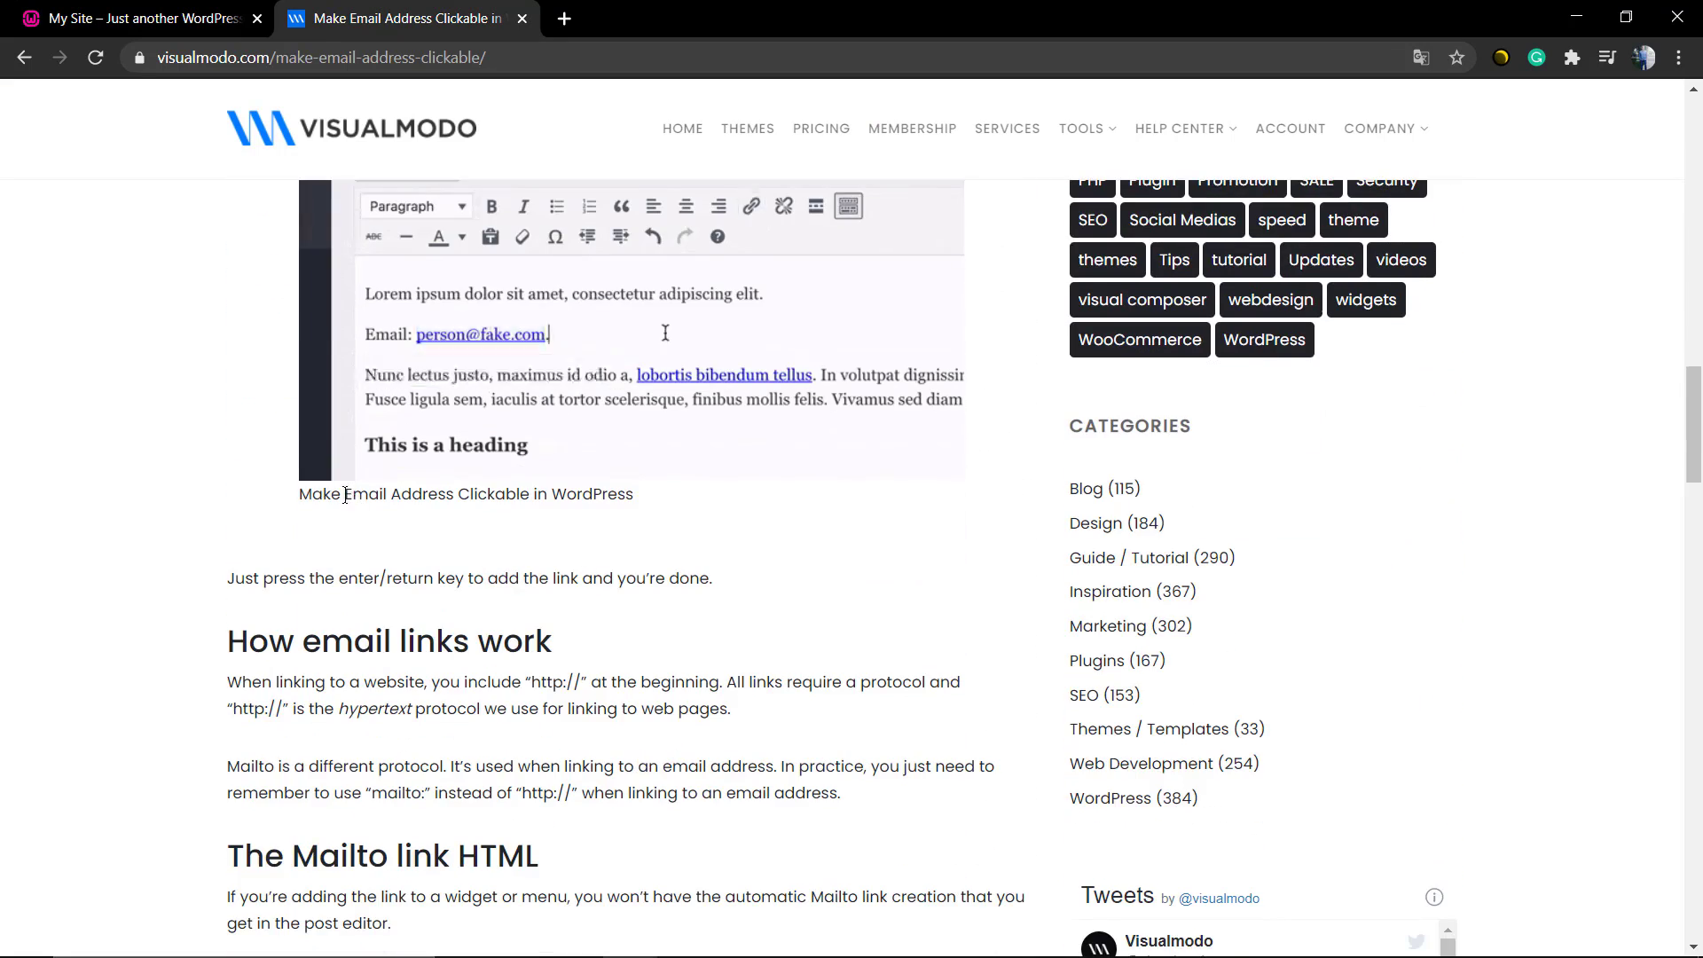
pyautogui.scroll(-4, 344, 496)
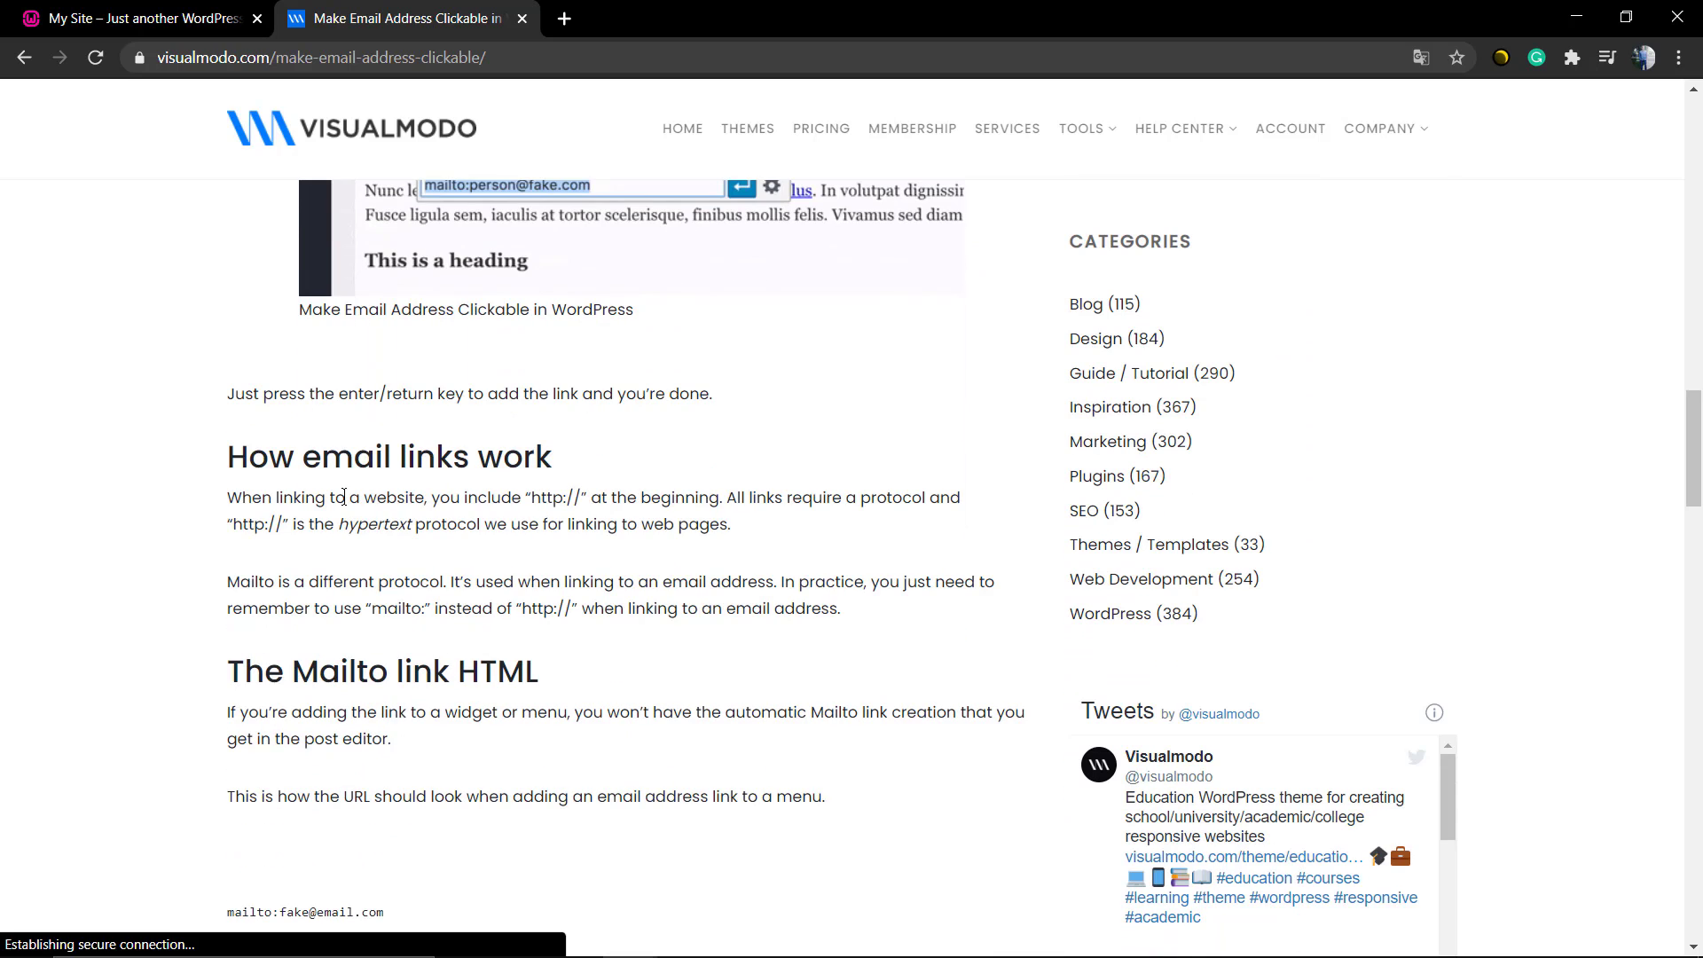
pyautogui.scroll(-2, 344, 497)
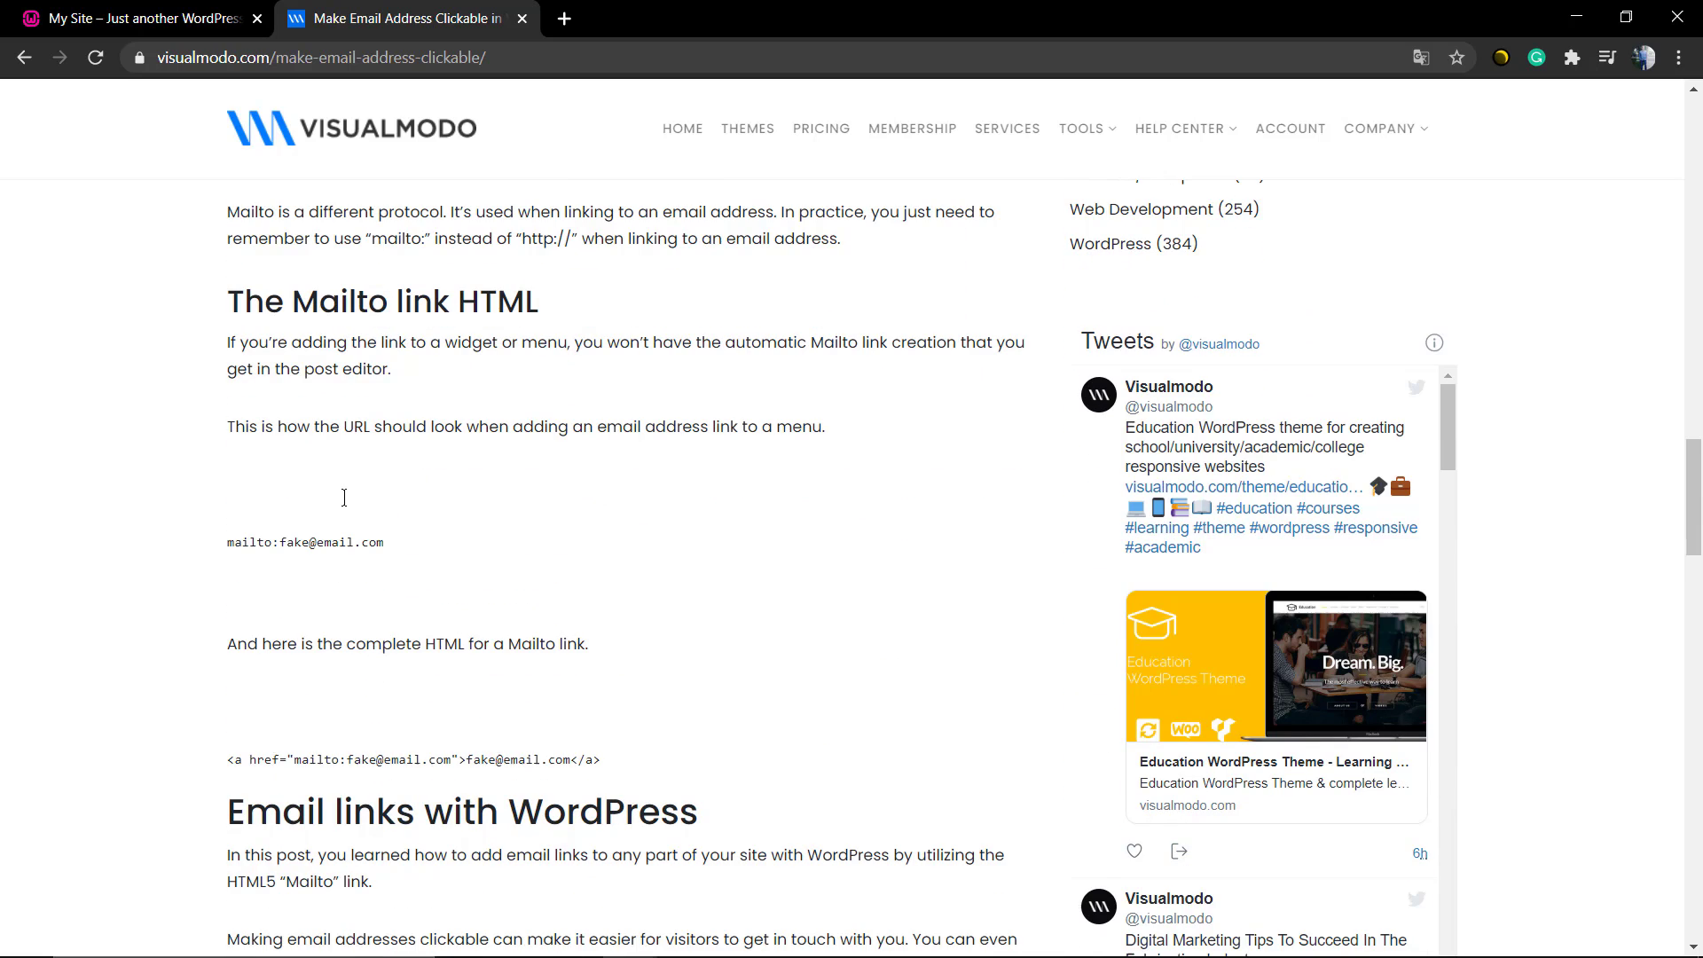
pyautogui.tripleClick(328, 541)
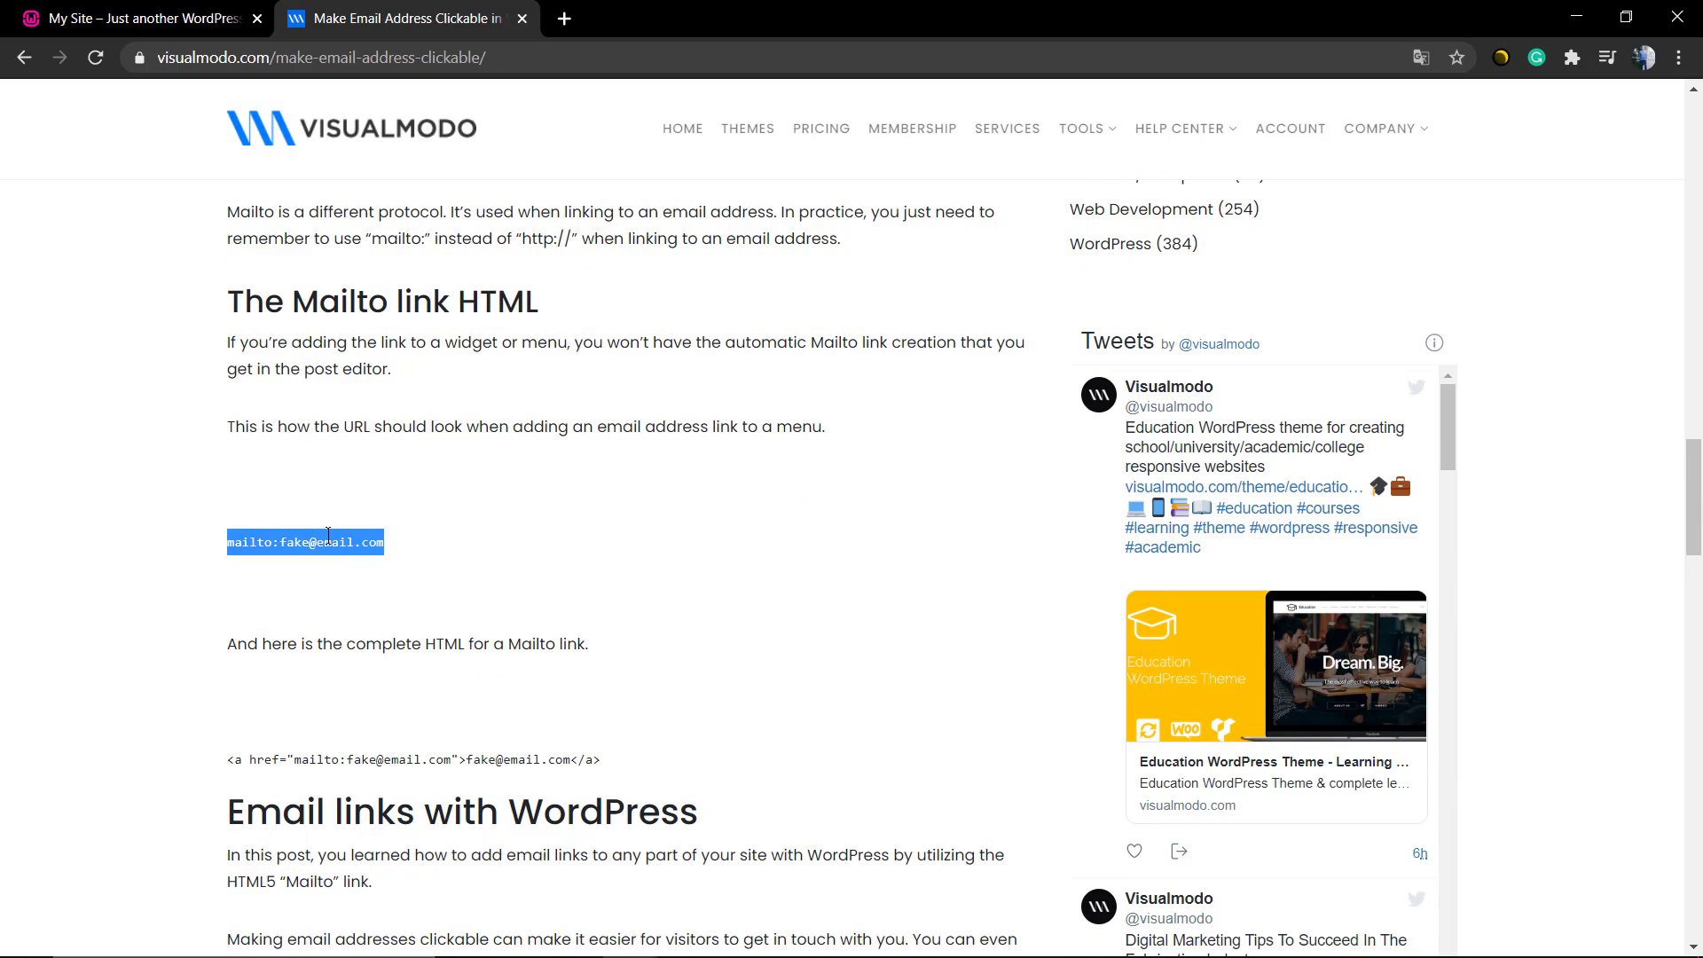
pyautogui.click(155, 17)
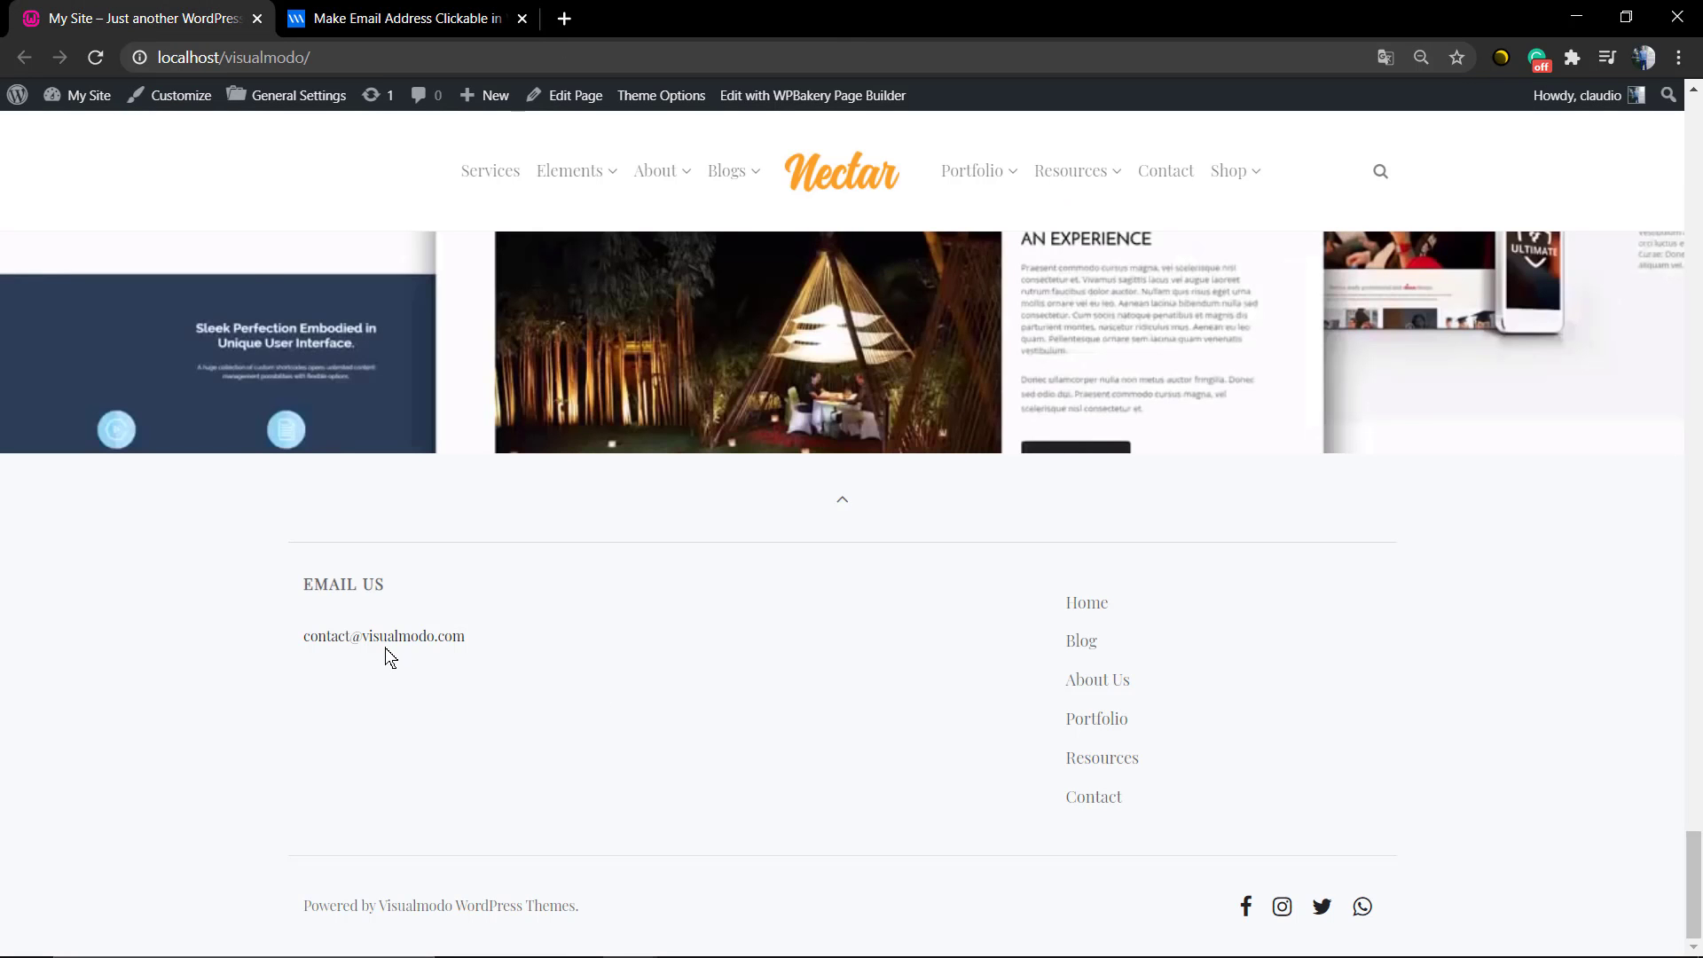
pyautogui.click(337, 26)
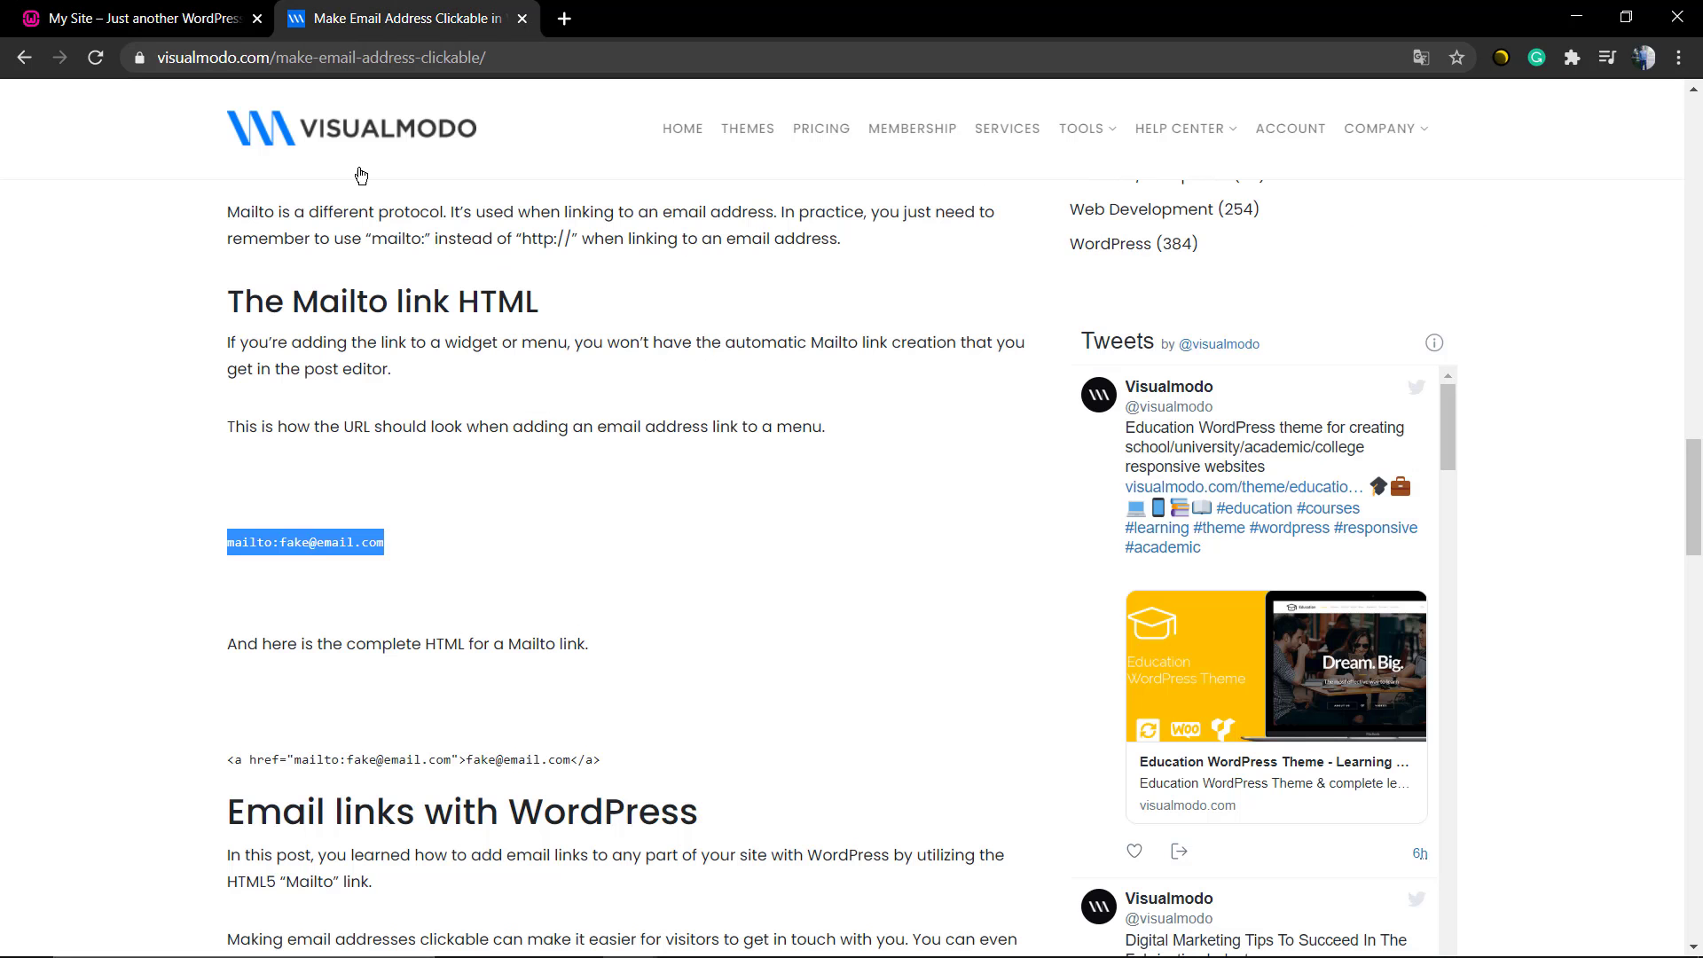
pyautogui.moveTo(225, 542); pyautogui.dragTo(271, 550)
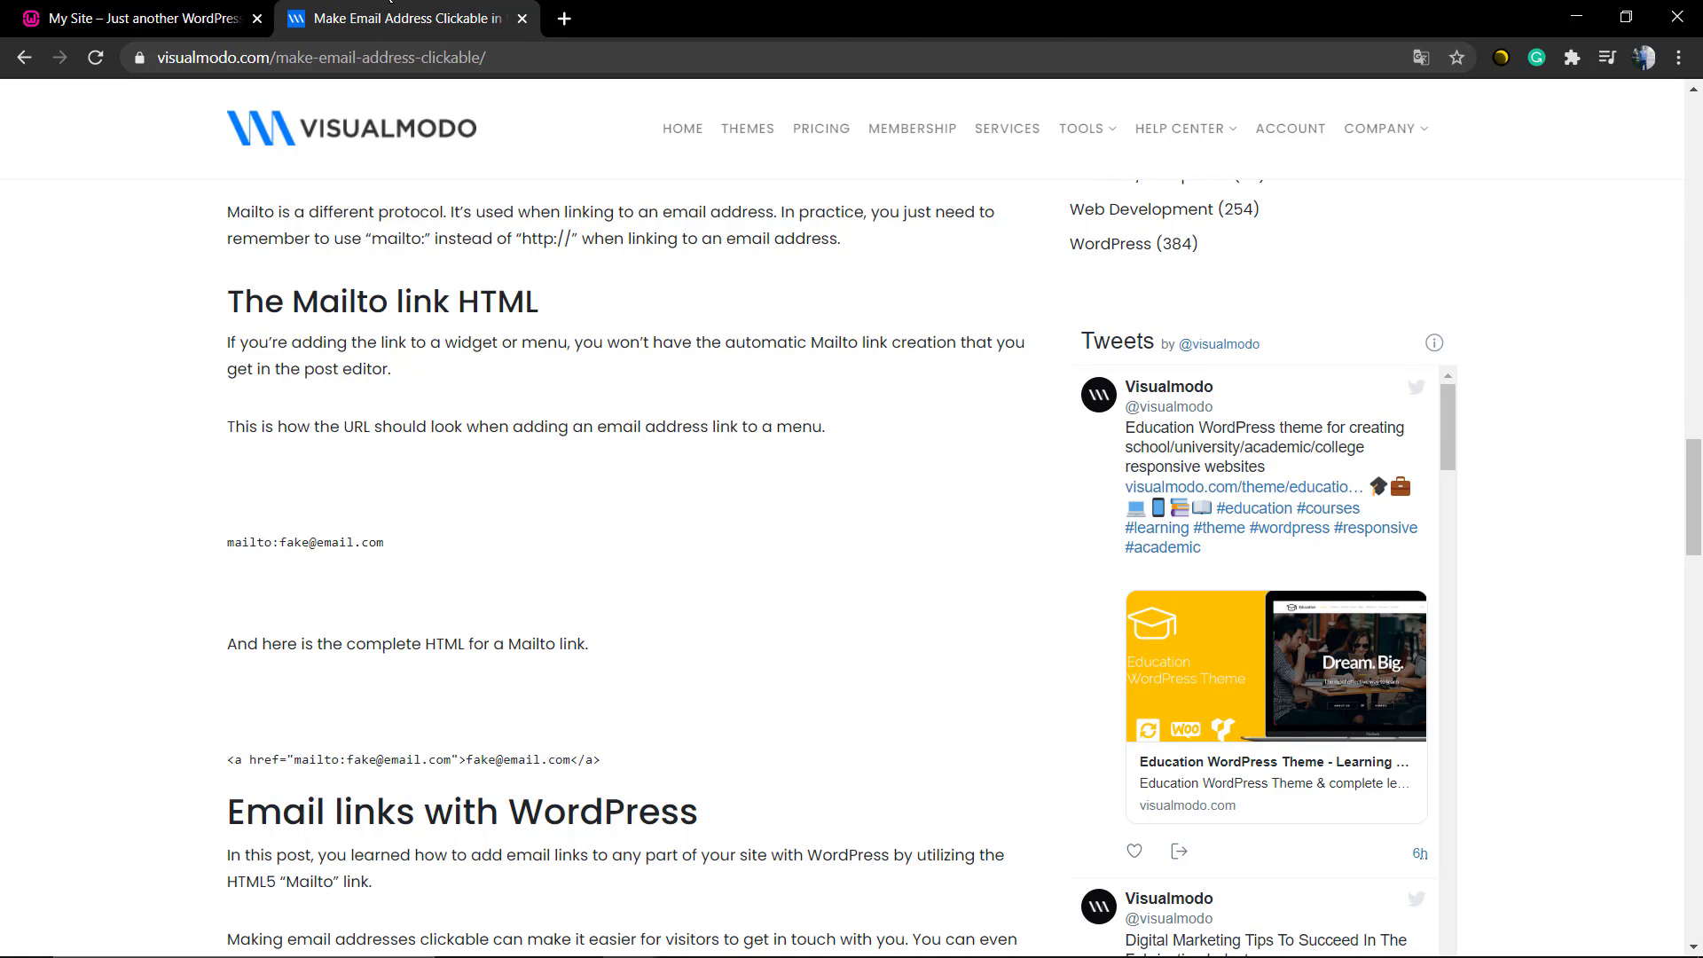
# Open the WordPress dashboard in a new tab and go to Appearance > Widgets
pyautogui.click(226, 18)
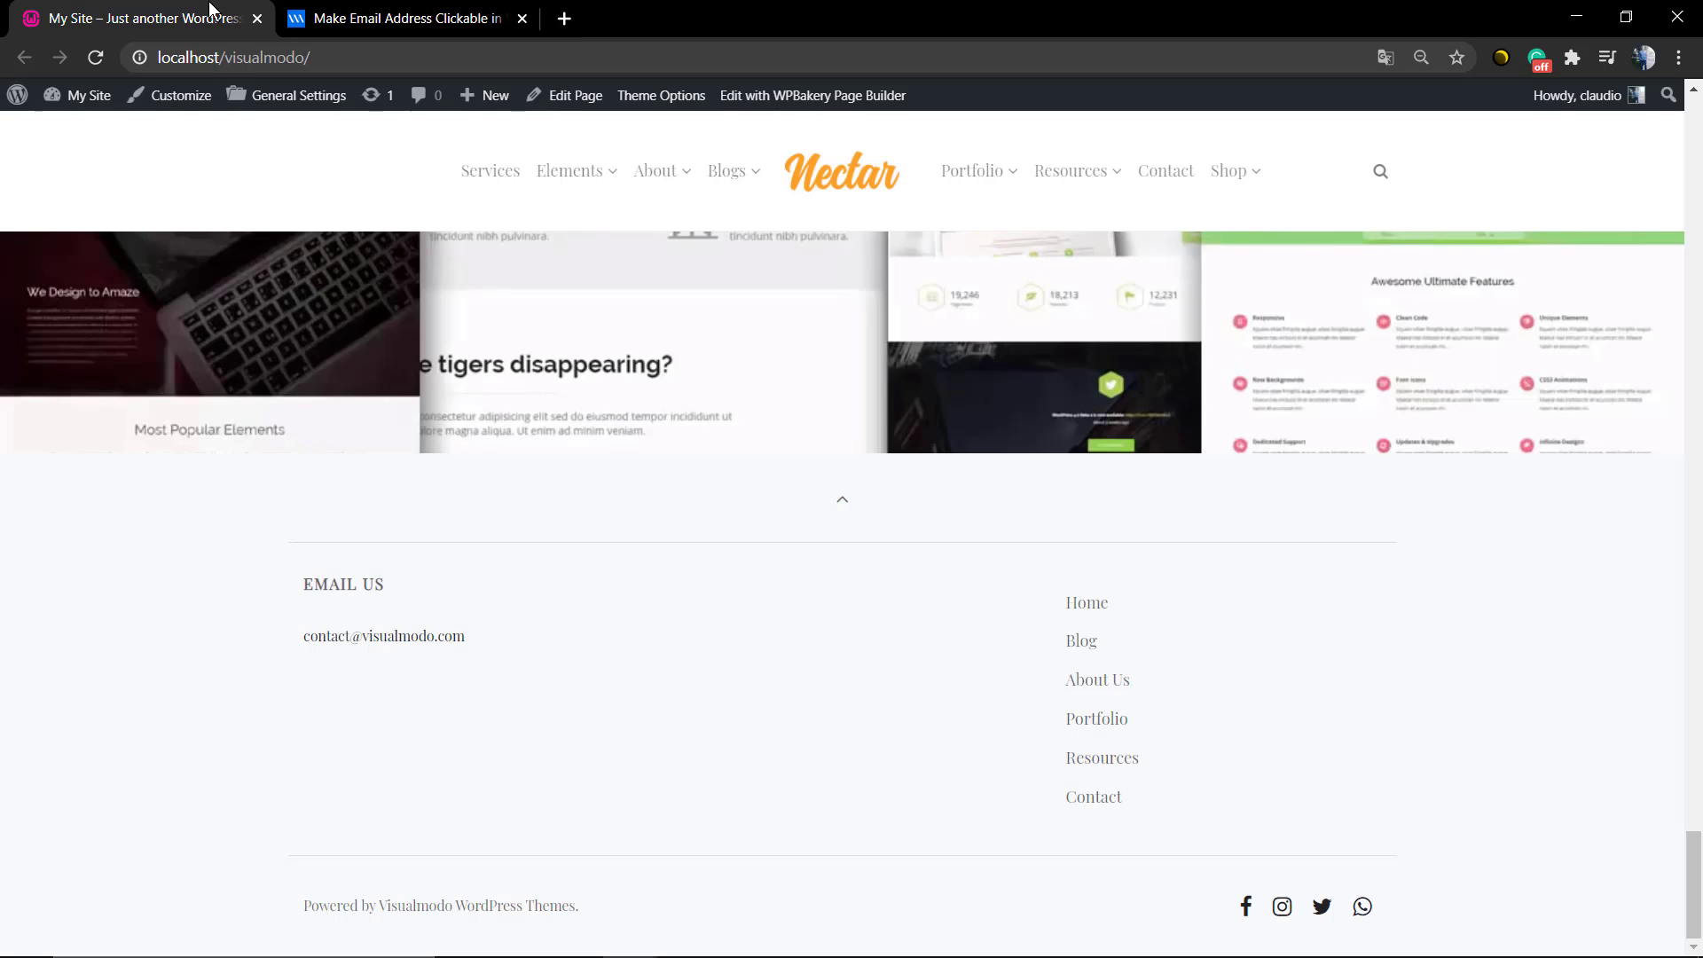
pyautogui.rightClick(82, 126)
pyautogui.click(131, 133)
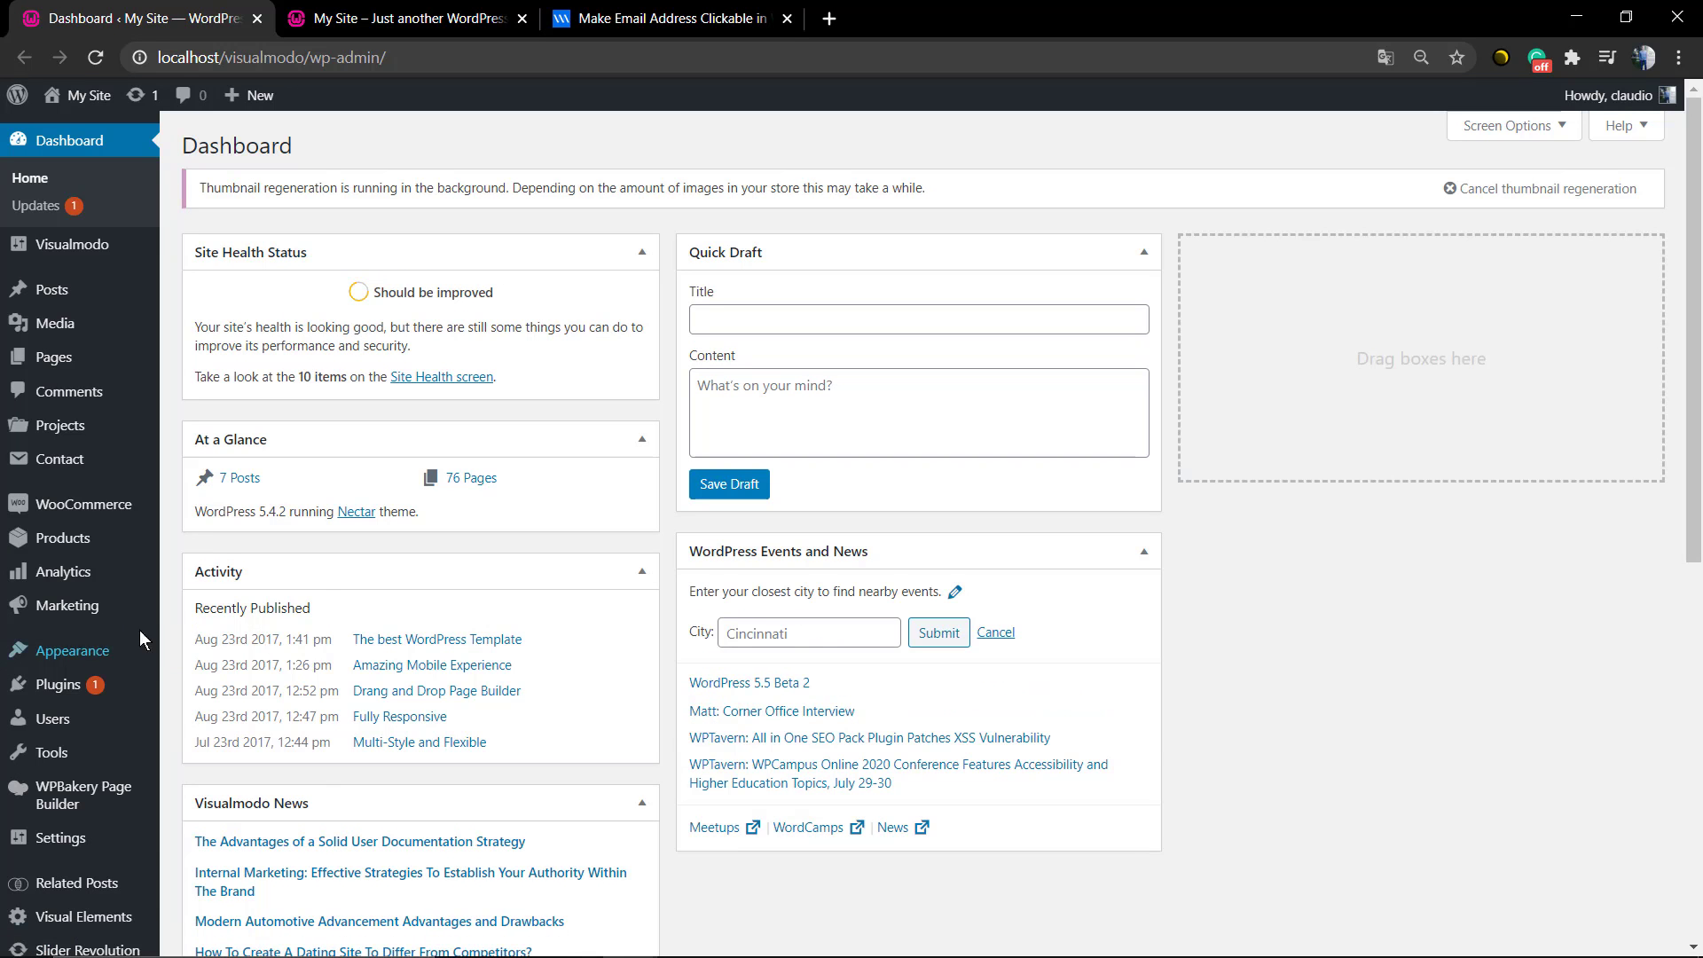
pyautogui.moveTo(107, 654)
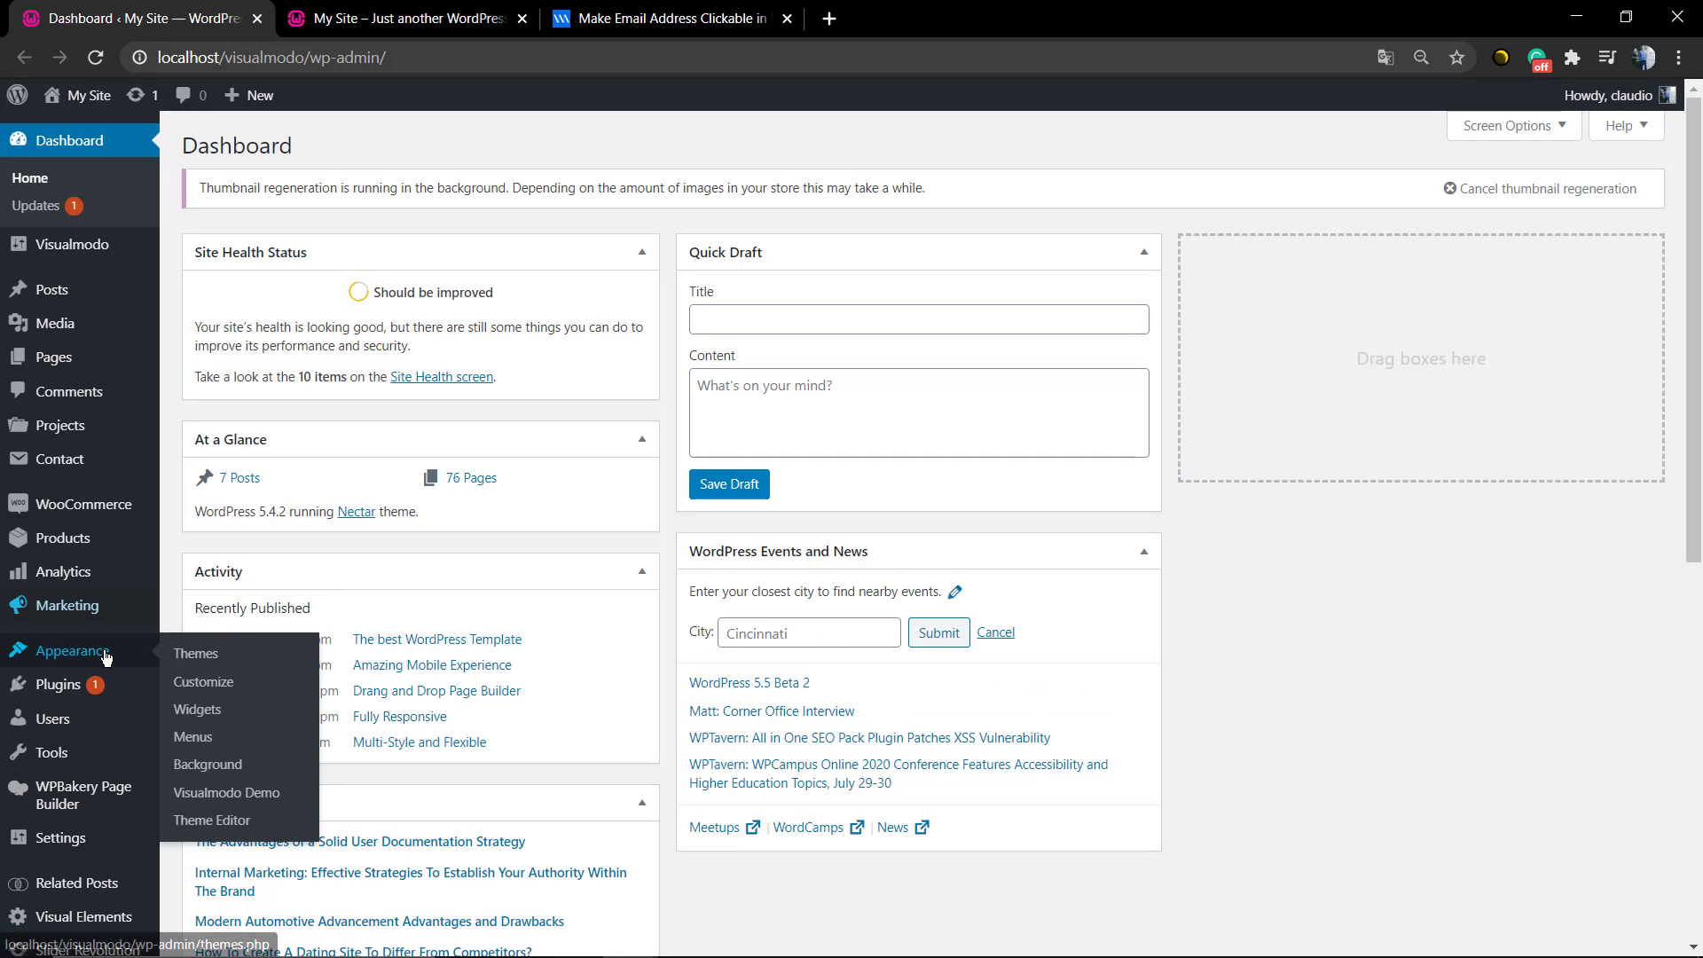
pyautogui.click(202, 714)
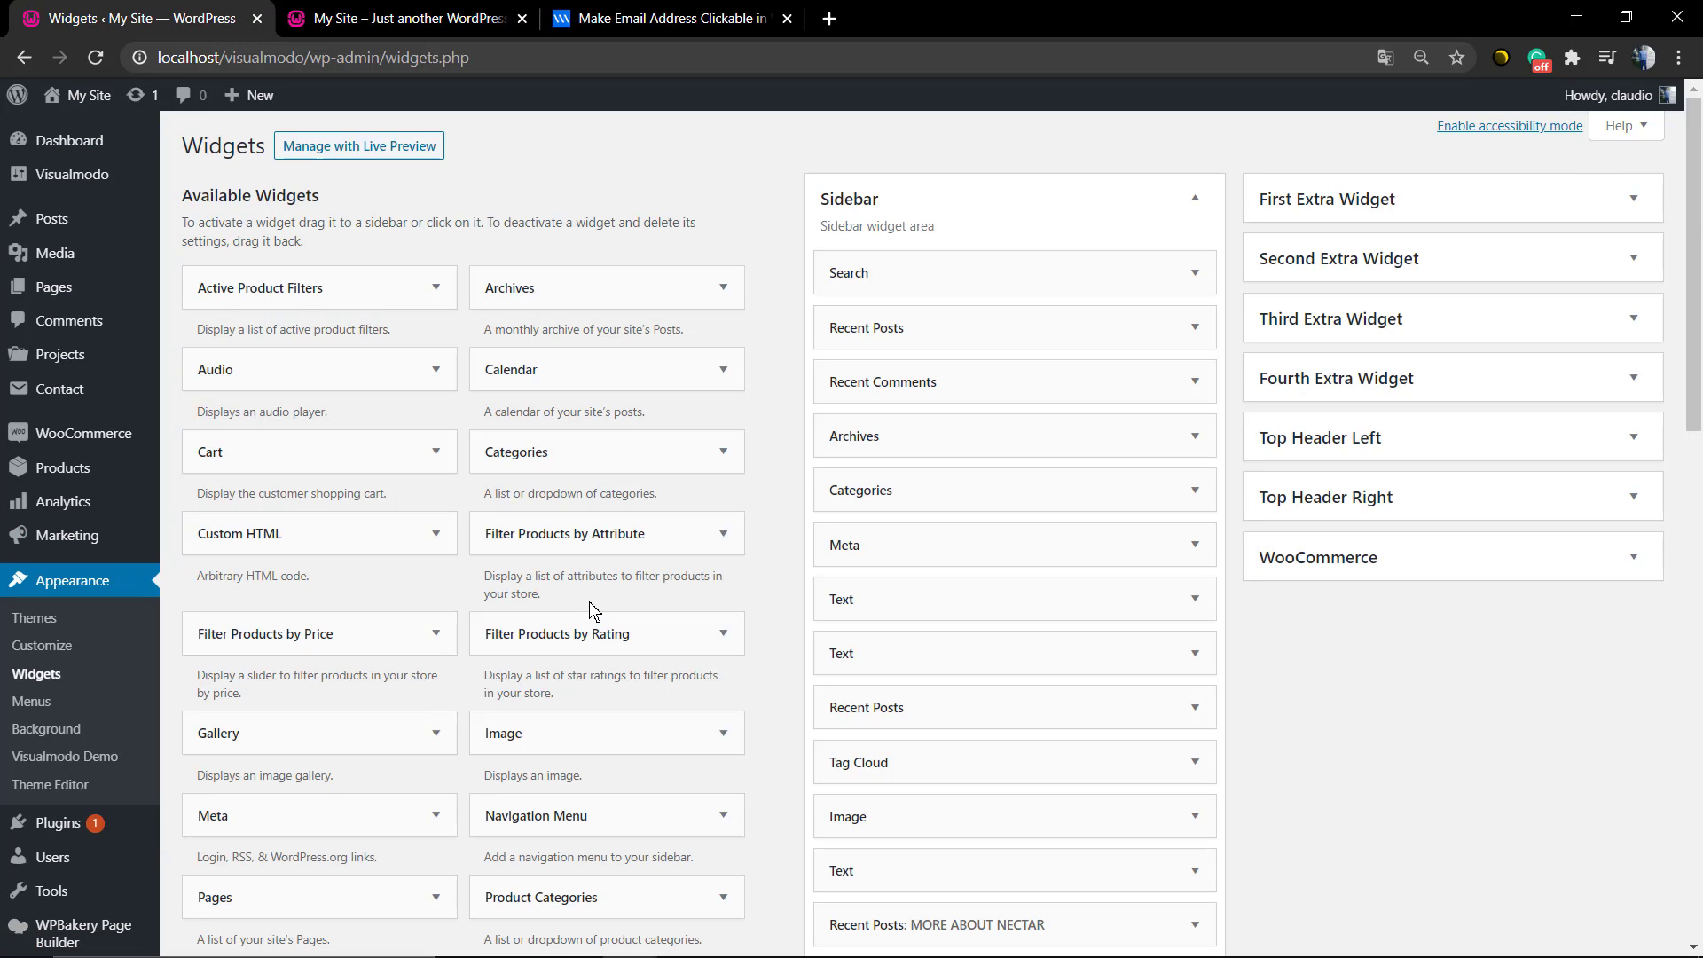
# Collapse Sidebar, expand First Footer and open the 'Text: Email Us' widget
pyautogui.scroll(-1, 767, 439)
pyautogui.scroll(1, 767, 439)
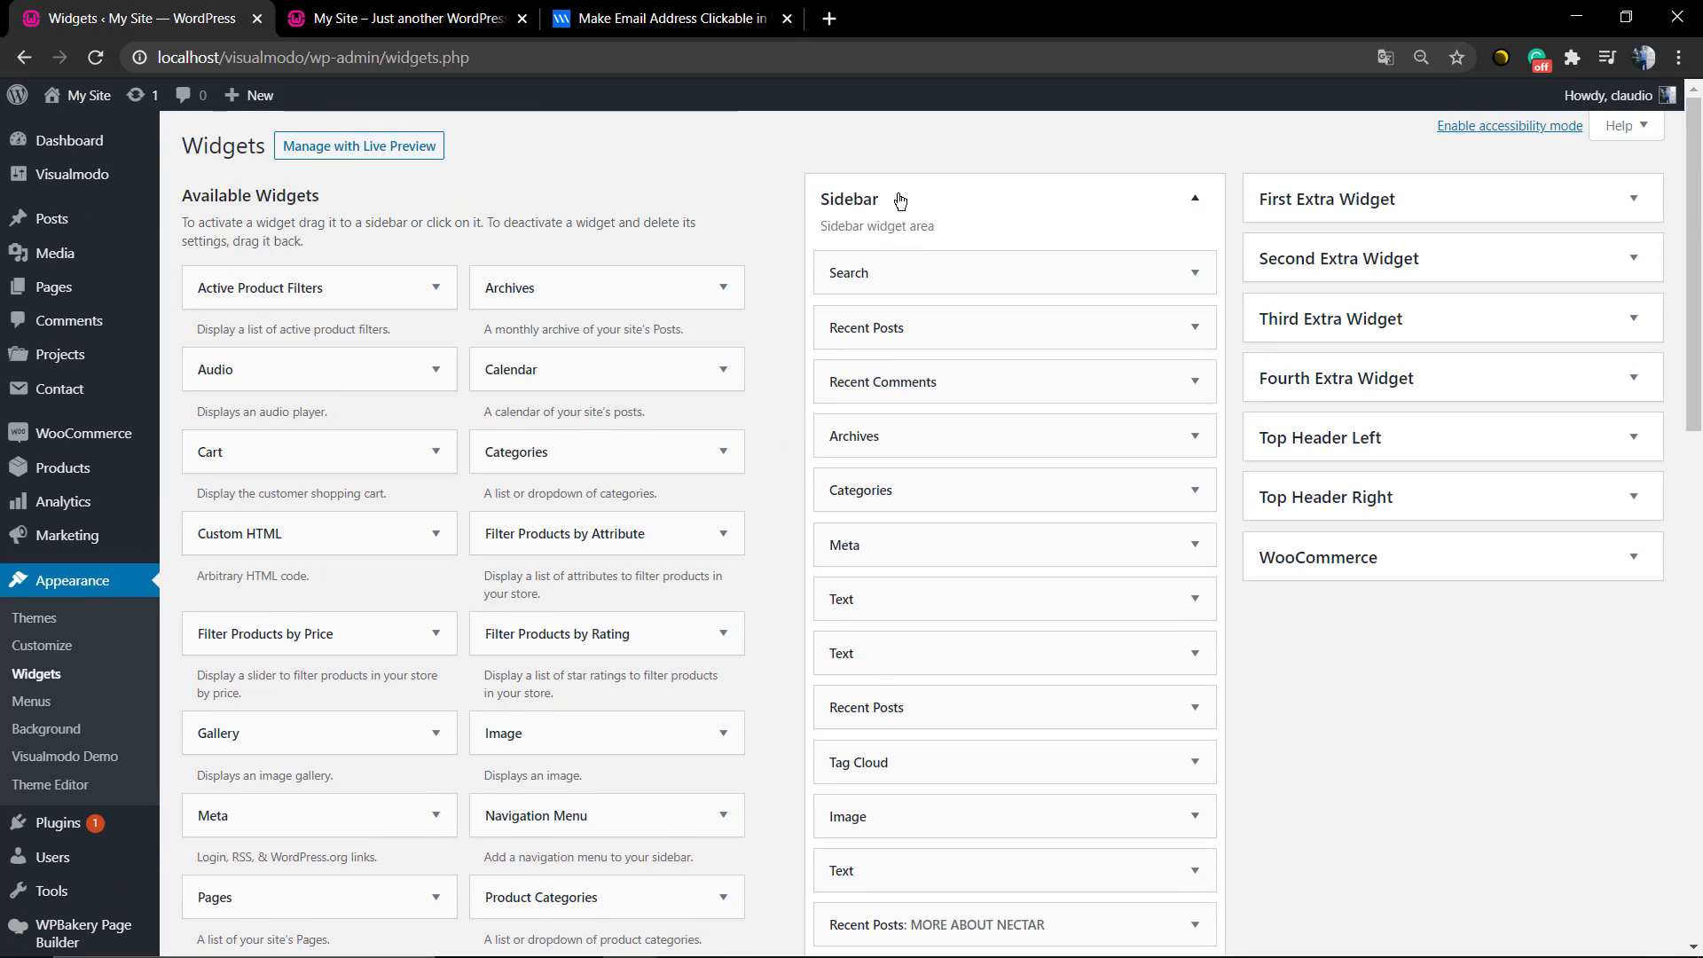
pyautogui.click(901, 199)
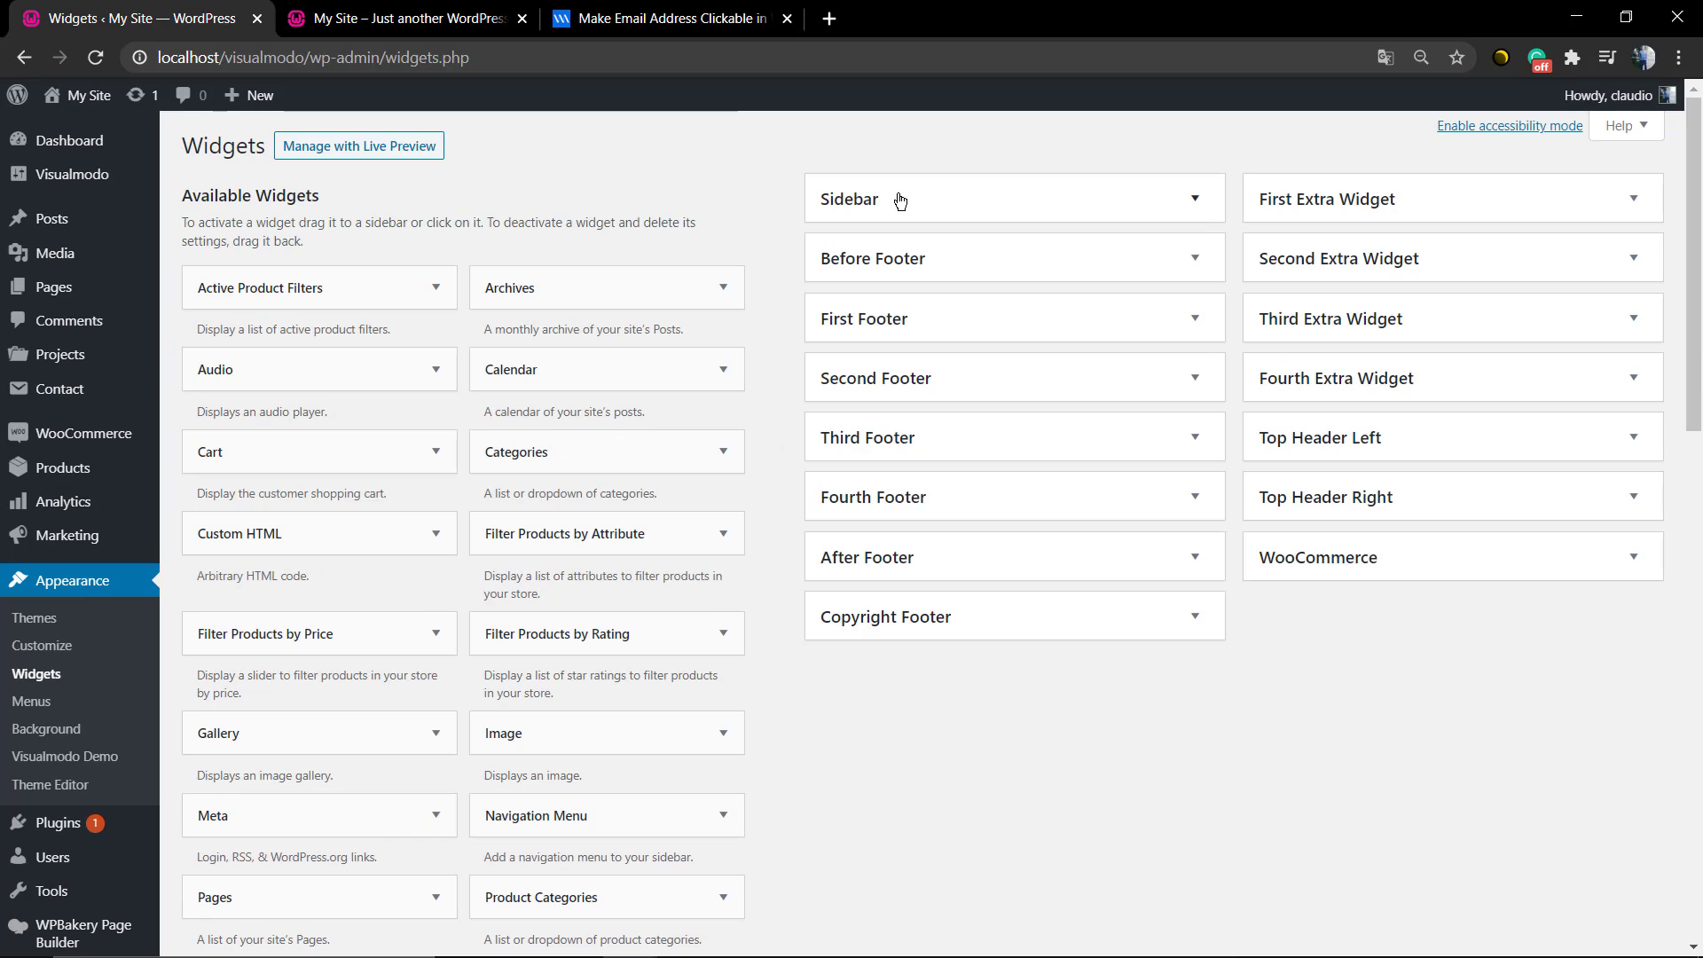
pyautogui.click(906, 321)
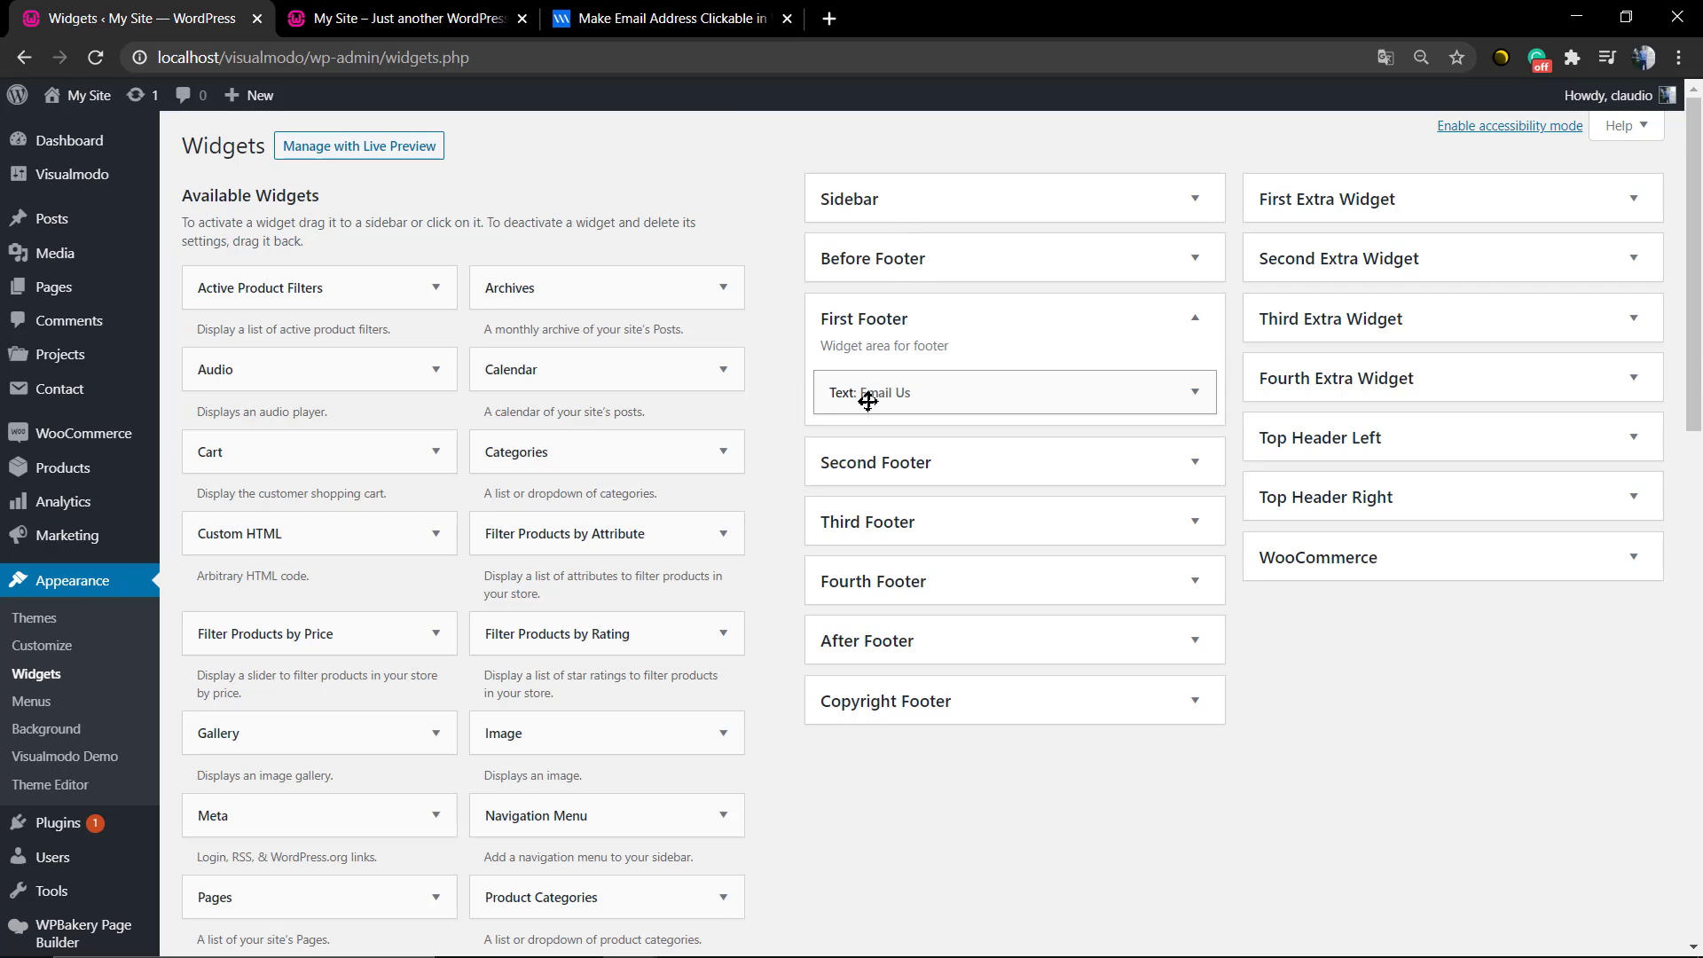
pyautogui.click(910, 392)
# Compare the Email Us heading in the live site footer, then return to Widgets
pyautogui.click(408, 18)
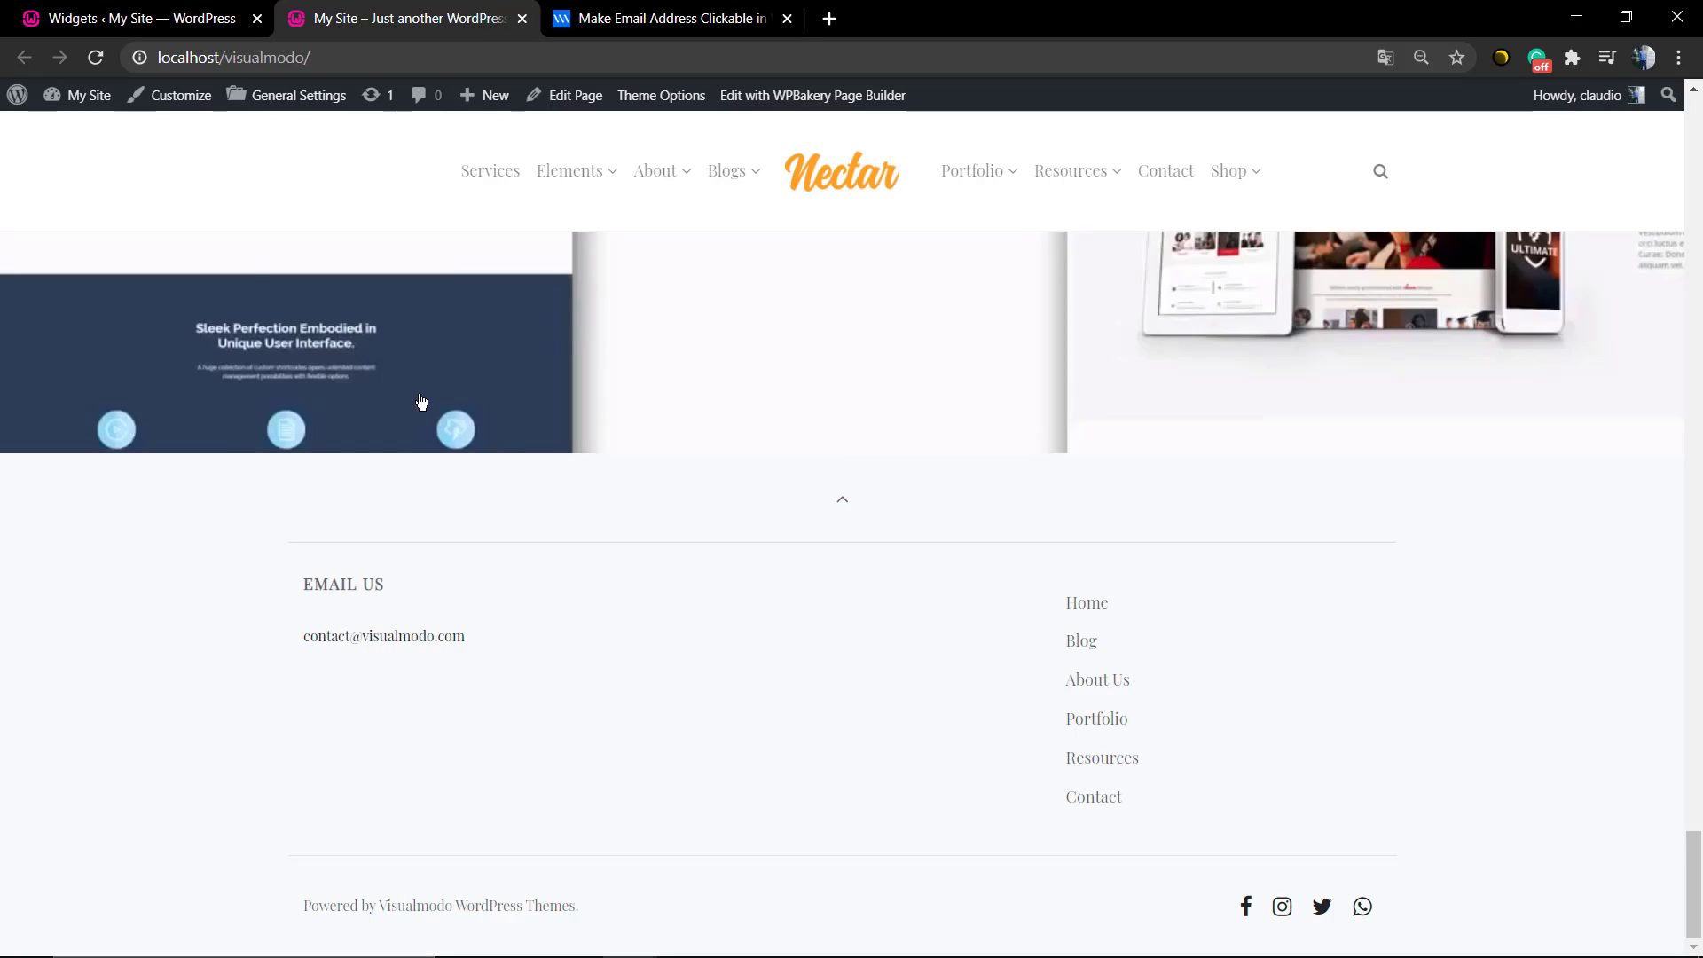
pyautogui.moveTo(306, 583); pyautogui.dragTo(419, 601)
pyautogui.click(419, 600)
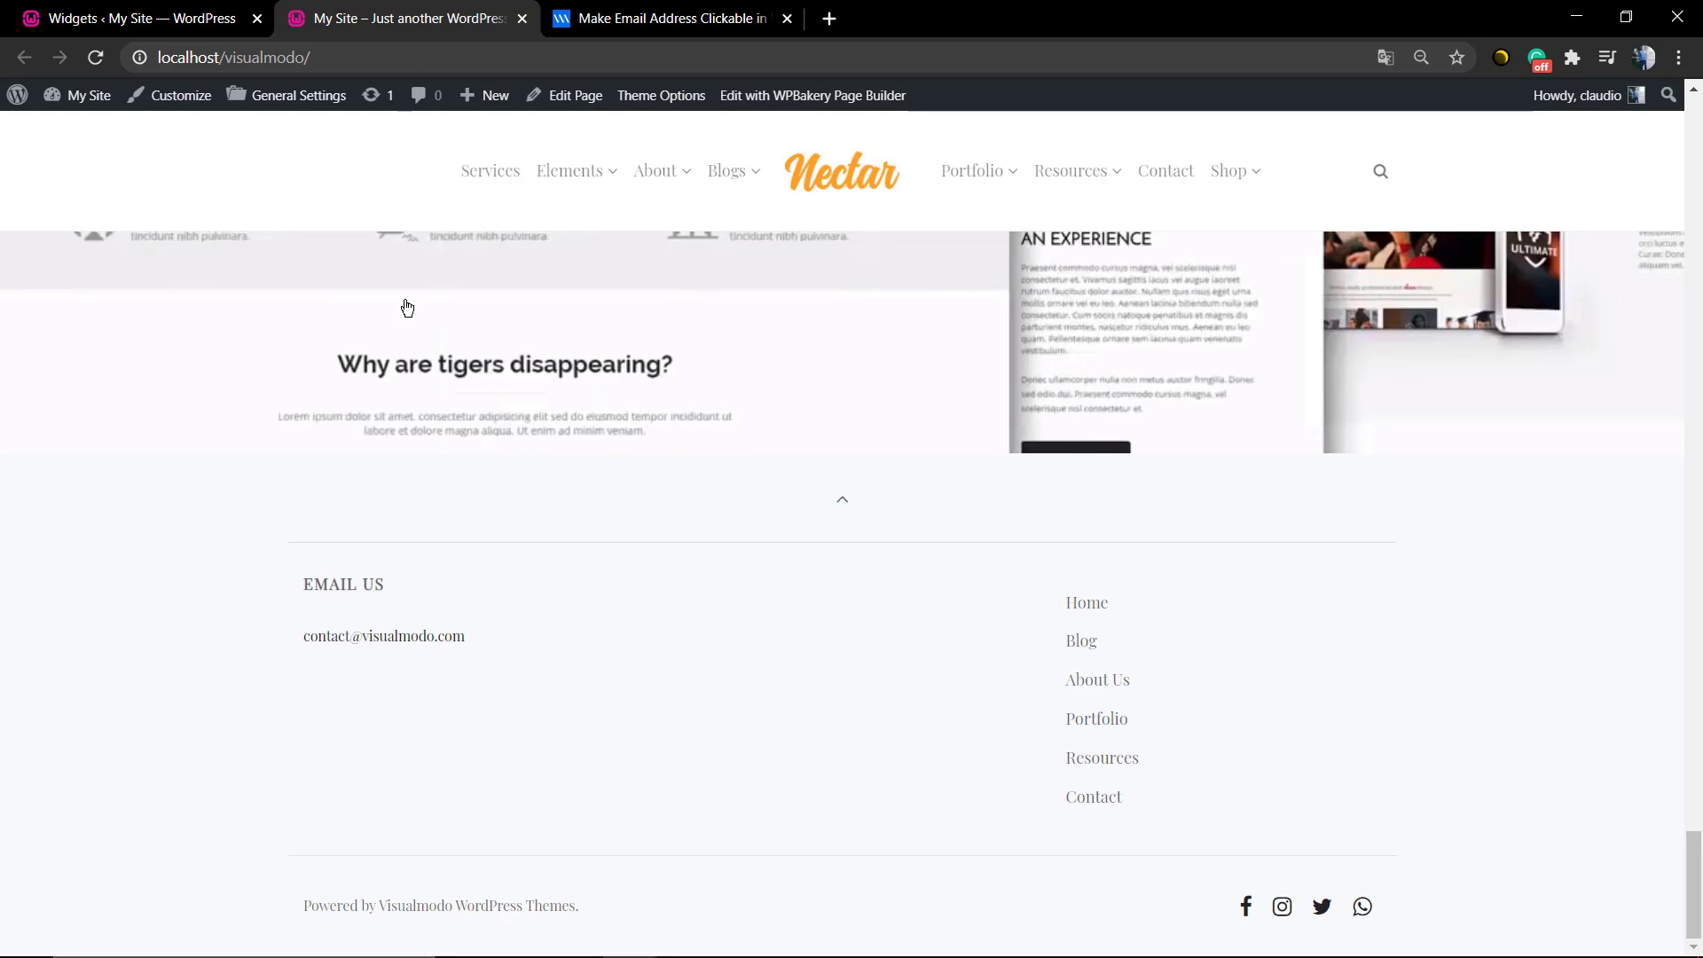
pyautogui.click(222, 18)
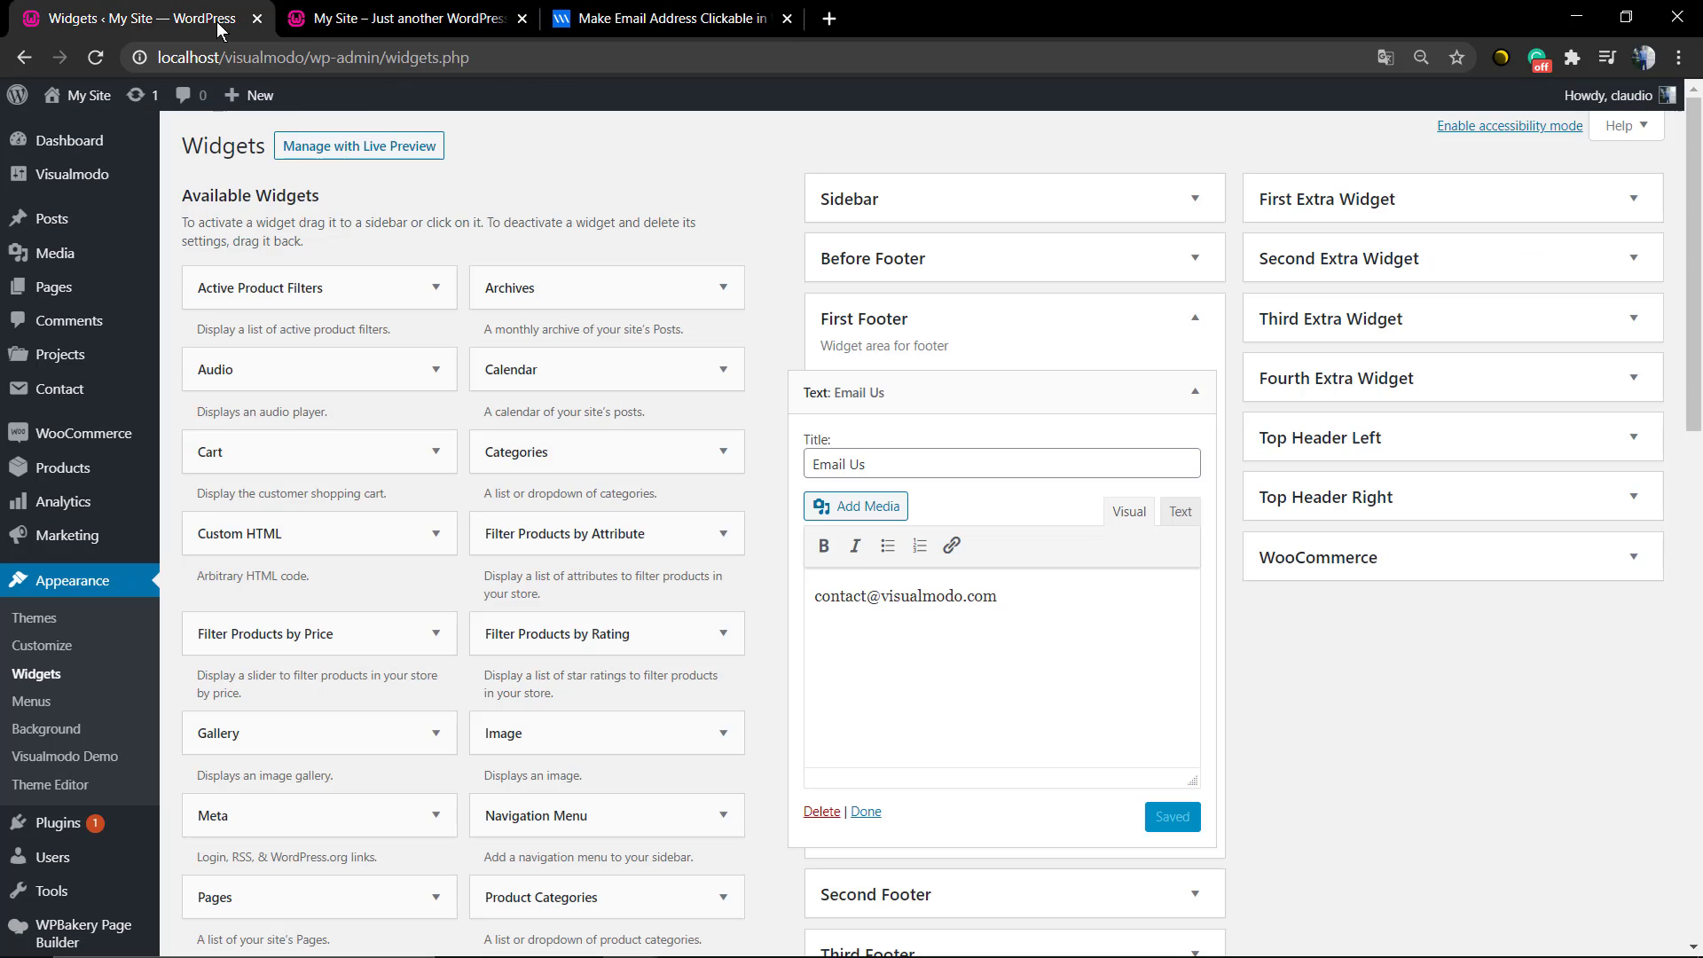
# Link the widget's contact address with a mailto link and save the Email Us widget
pyautogui.tripleClick(885, 594)
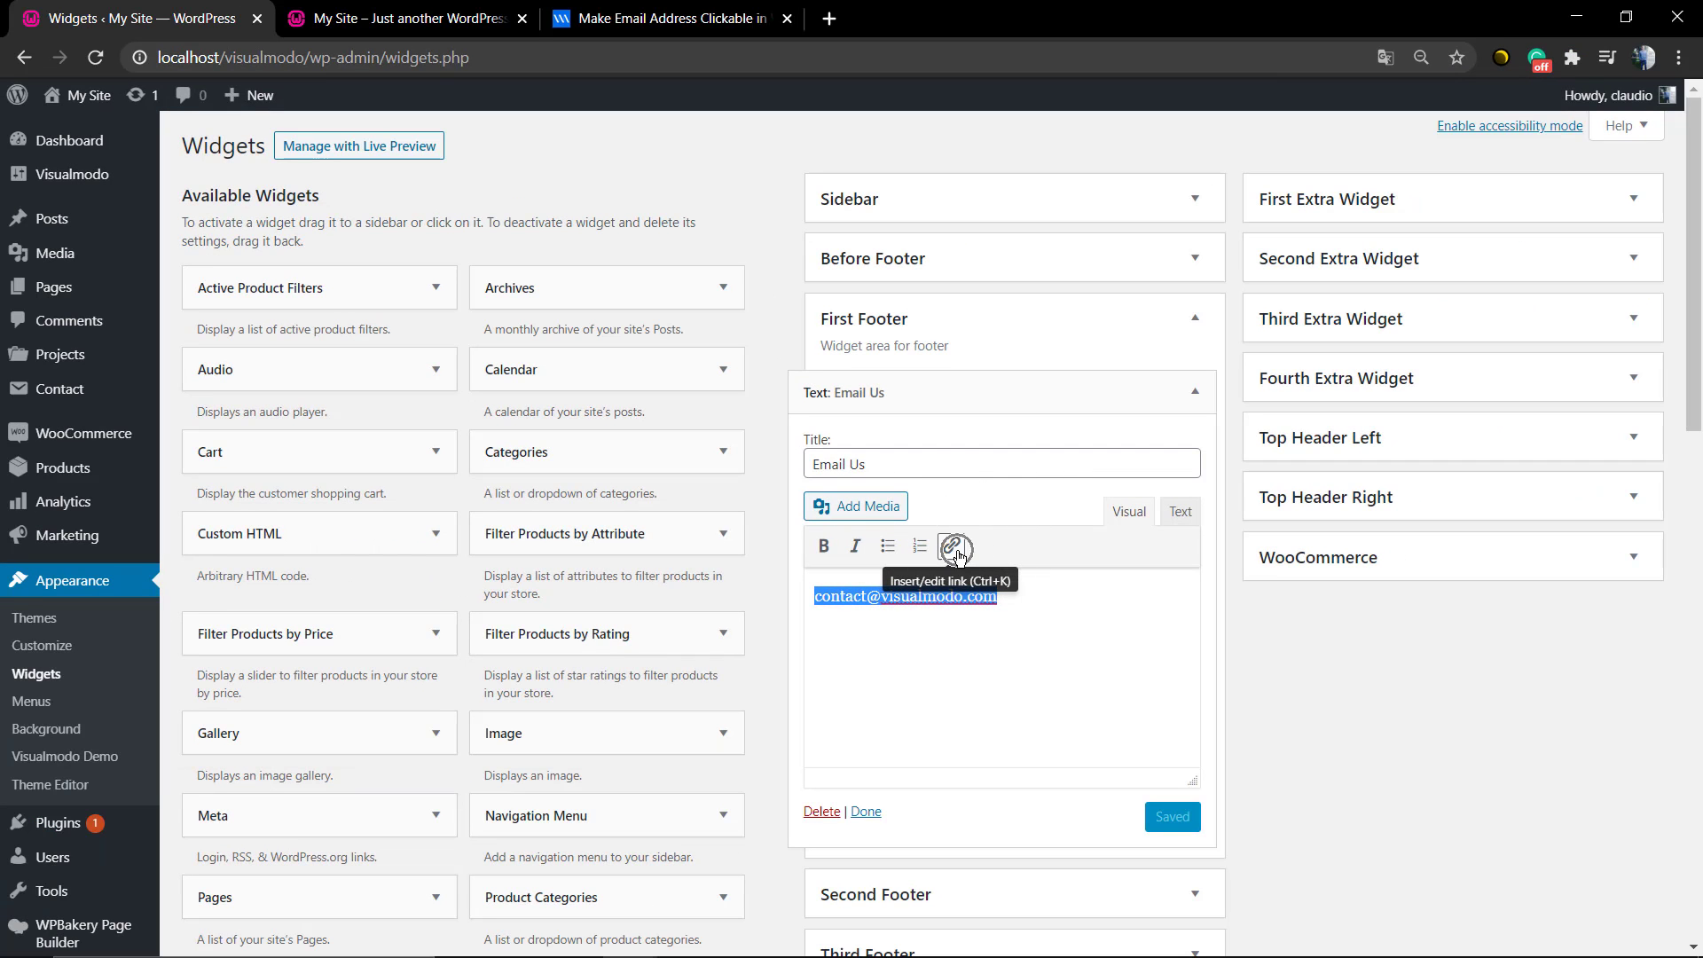
pyautogui.click(954, 548)
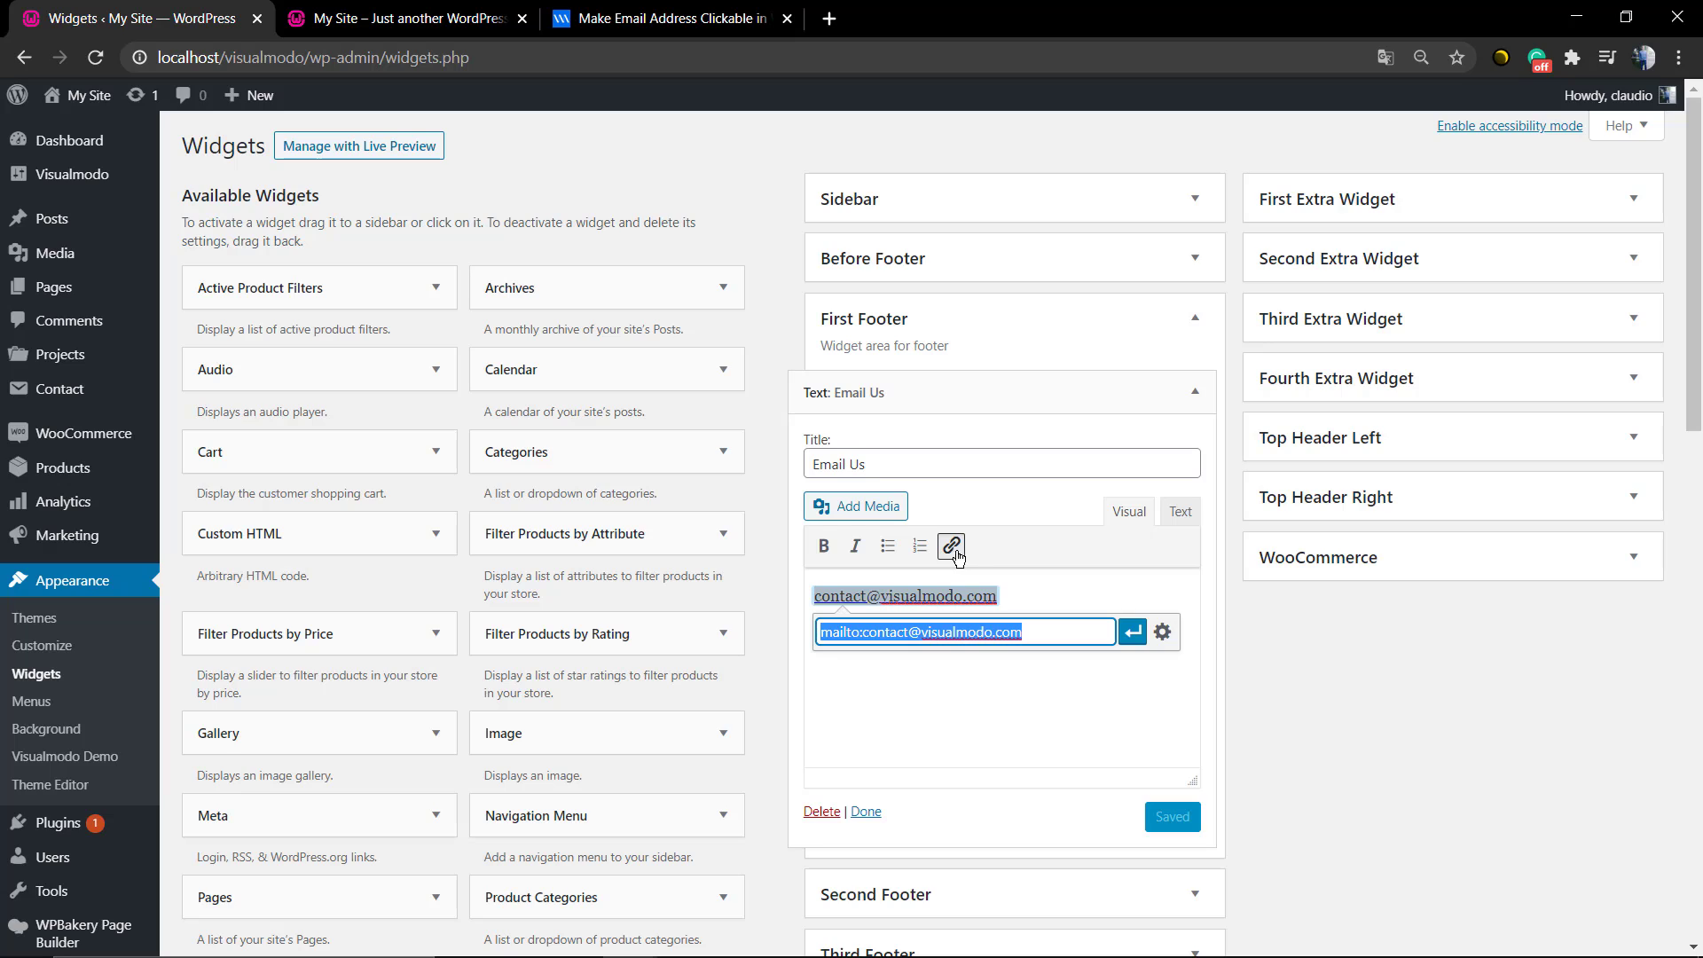
pyautogui.click(877, 633)
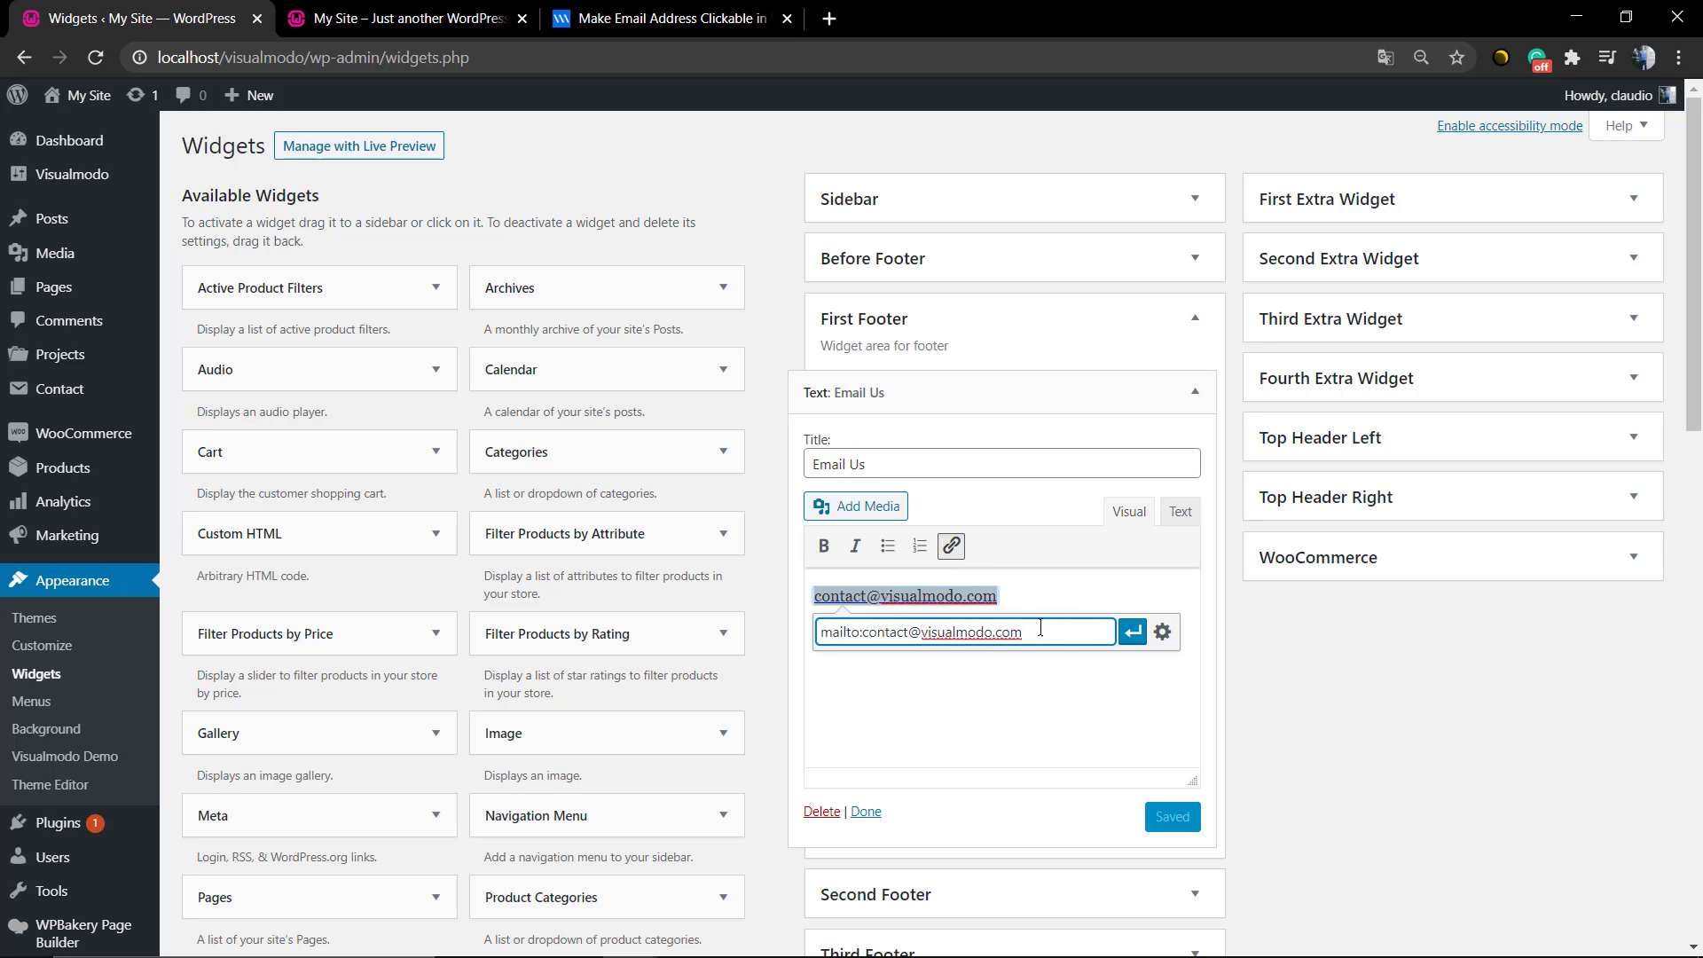
pyautogui.moveTo(1011, 627); pyautogui.dragTo(845, 631)
pyautogui.click(863, 636)
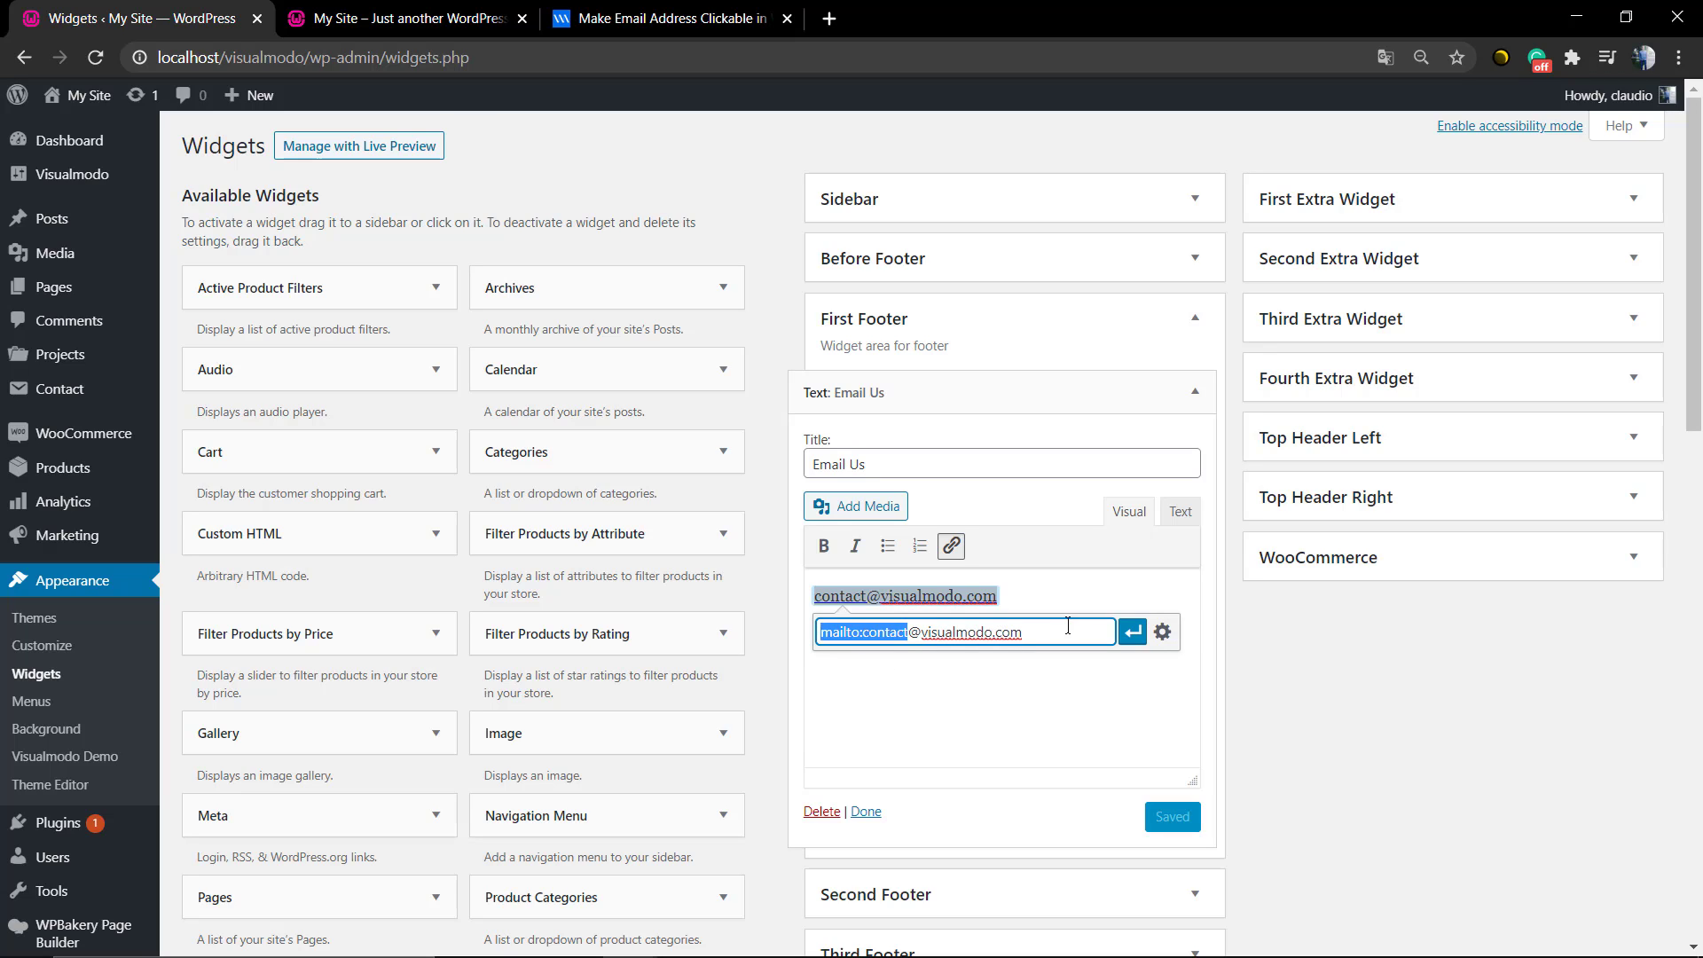
pyautogui.click(1023, 631)
pyautogui.click(1130, 631)
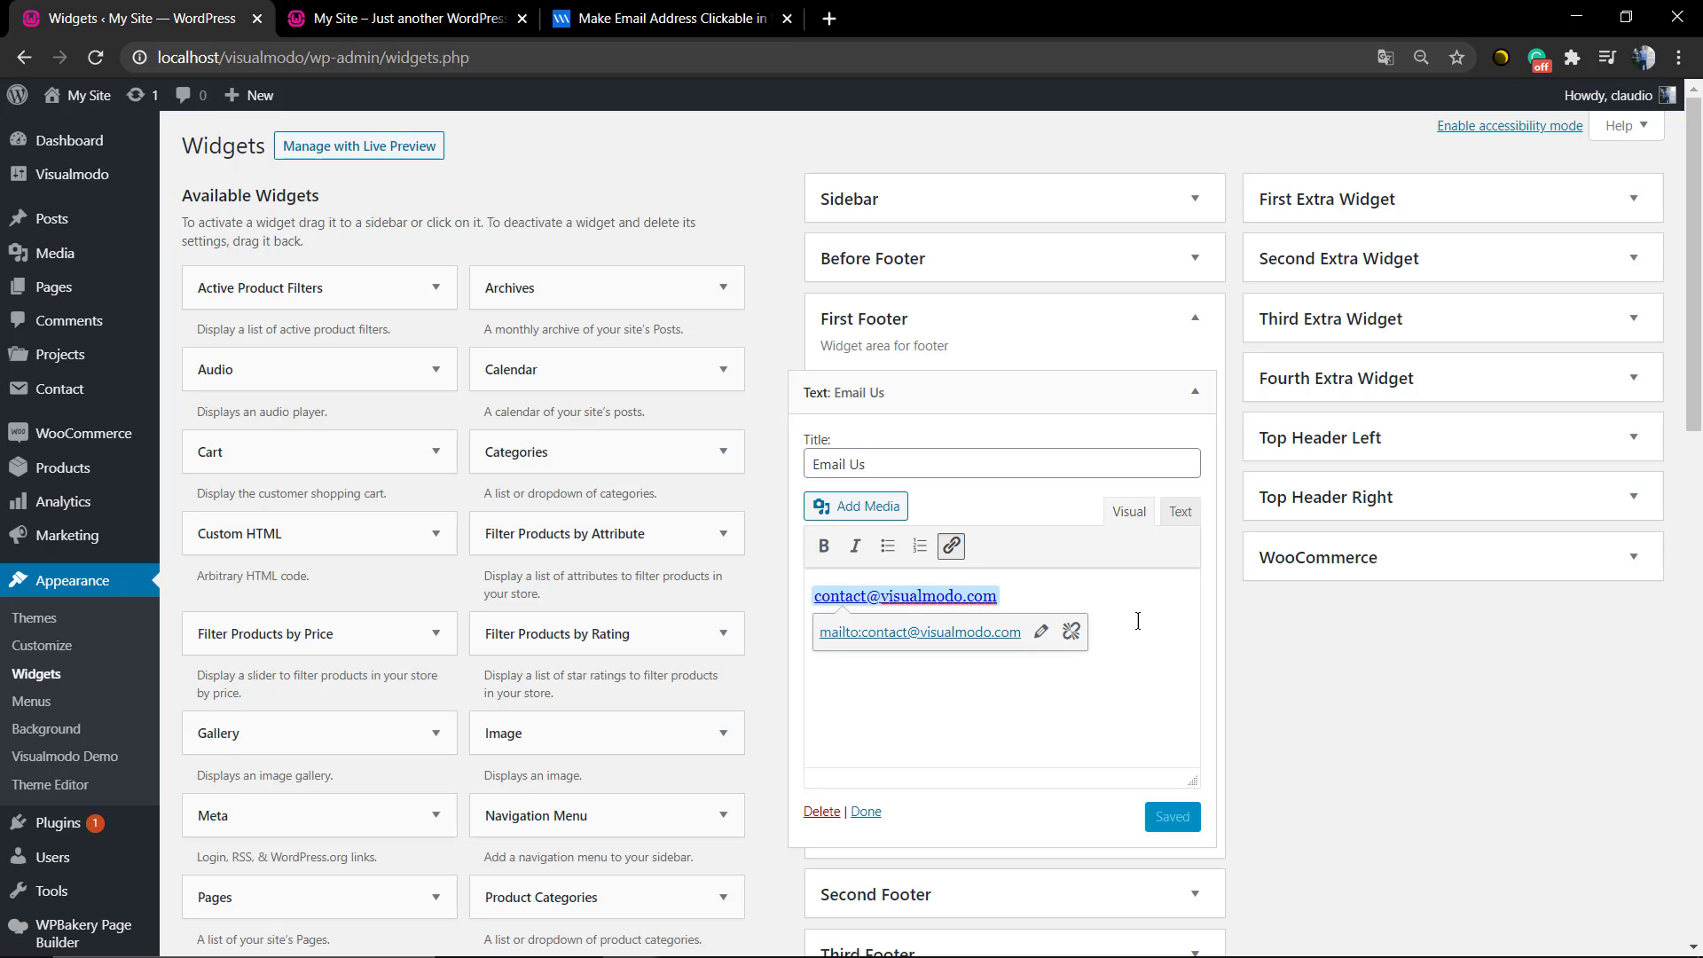
pyautogui.click(1175, 828)
# Add an empty line below the email link and save the widget again
pyautogui.click(1130, 612)
pyautogui.press('Return')
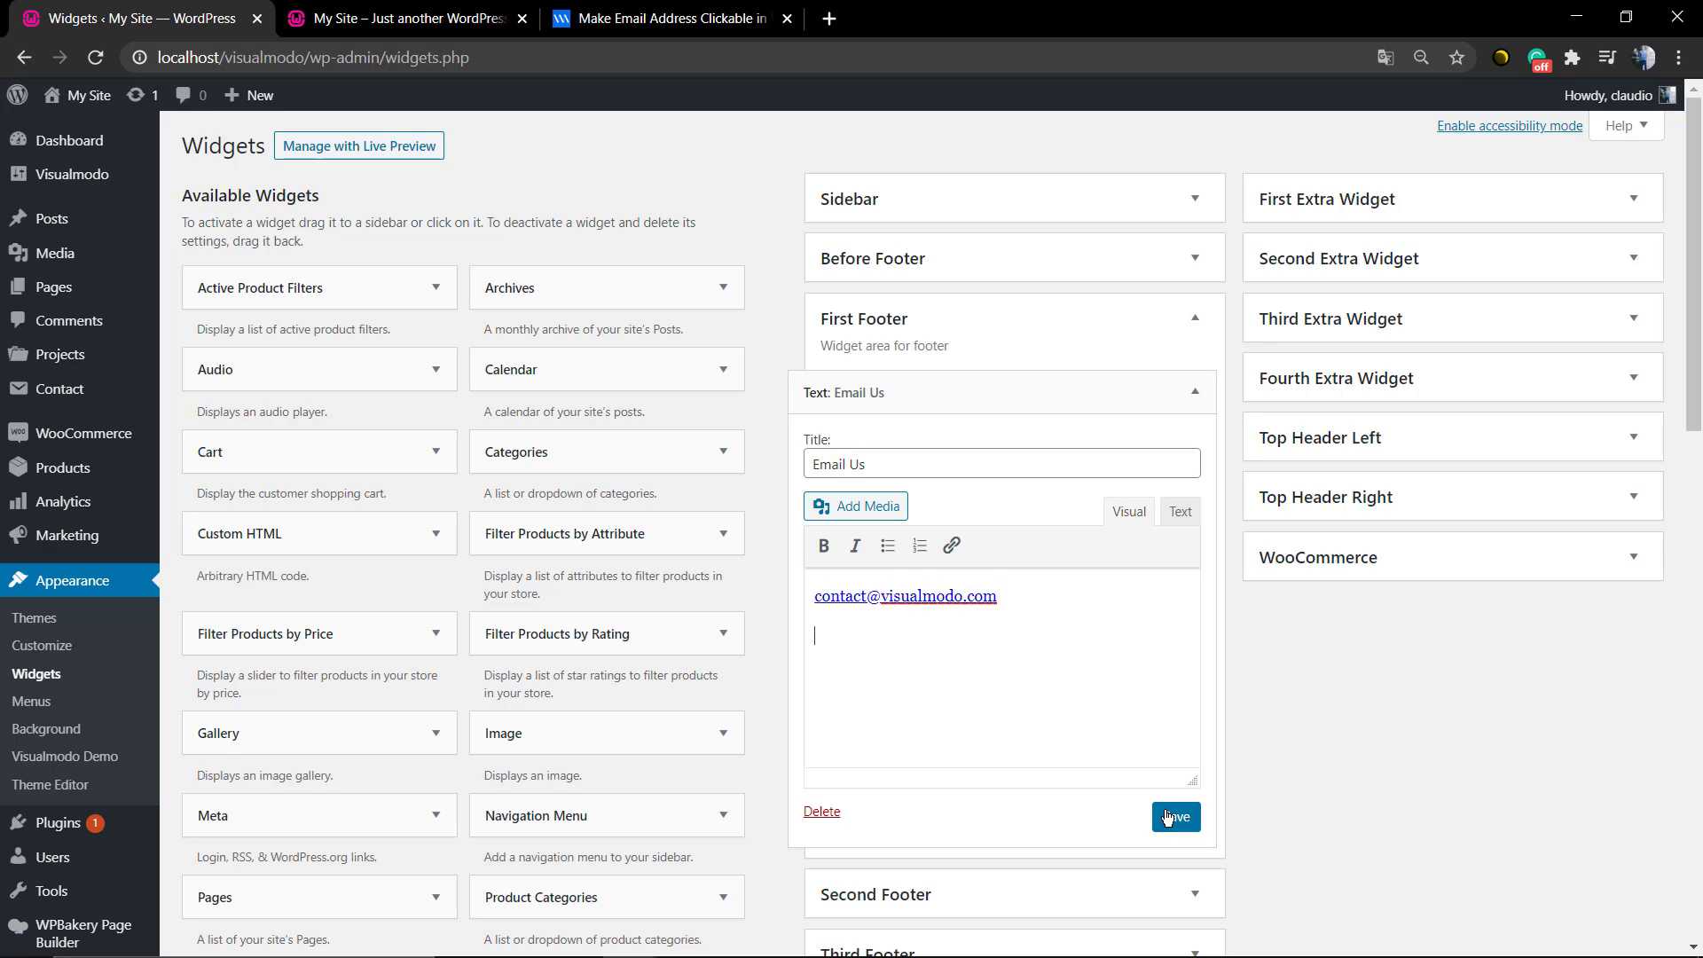
pyautogui.click(1165, 816)
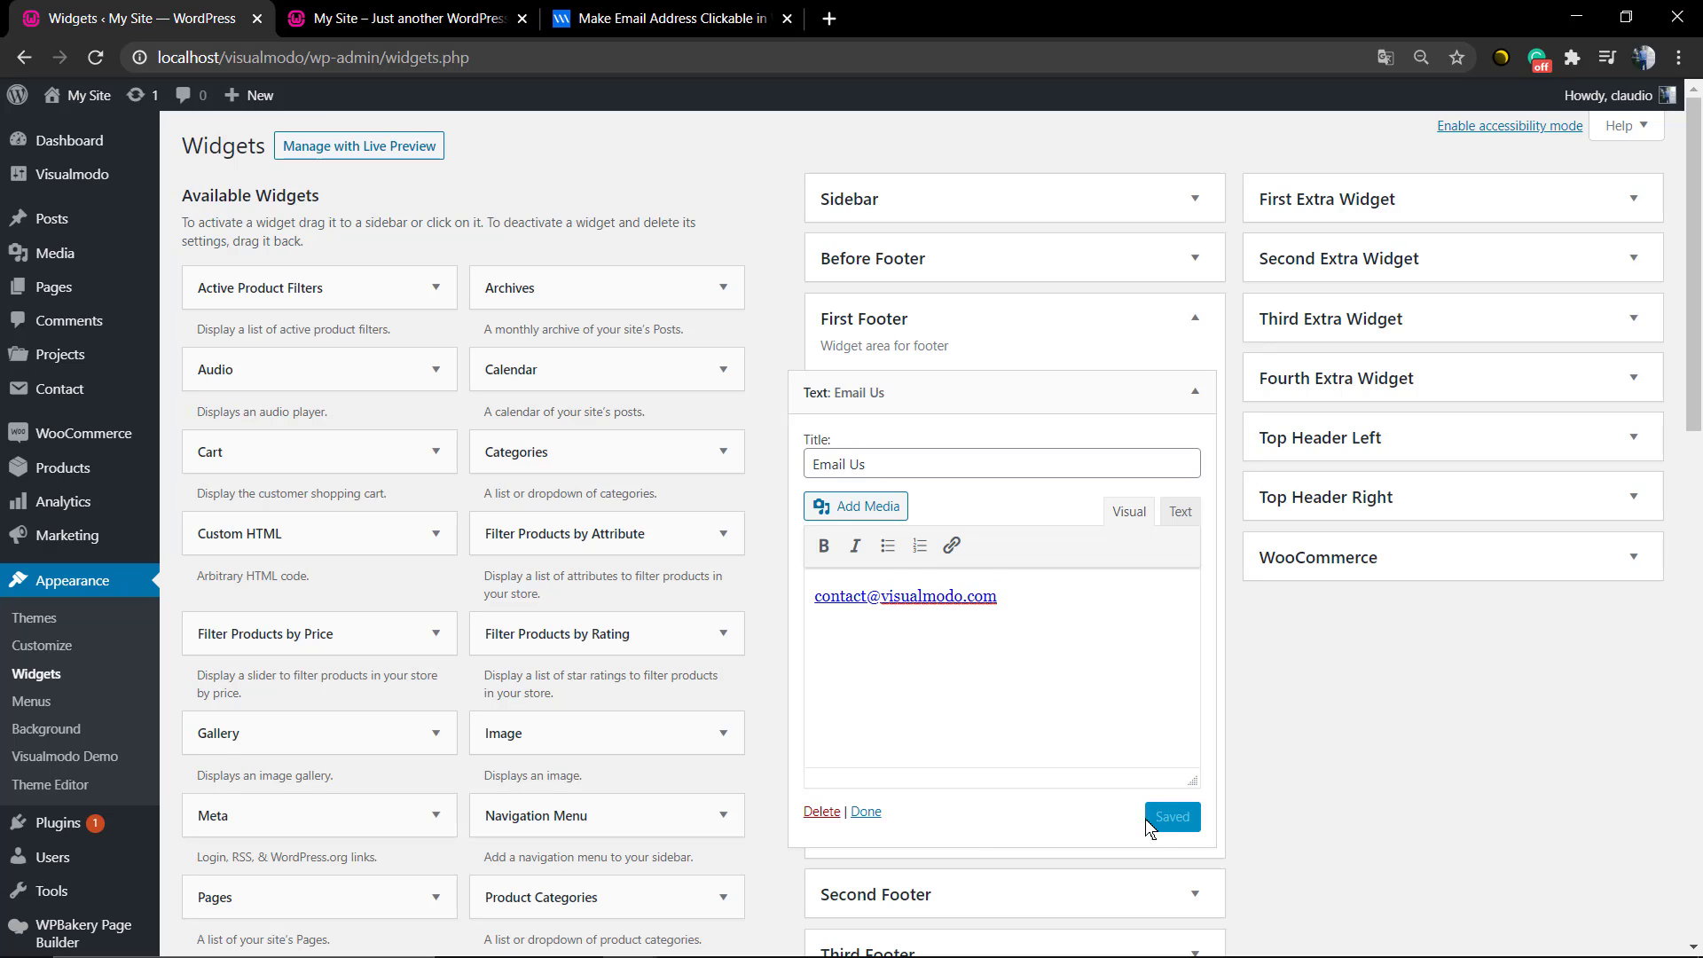
pyautogui.click(408, 17)
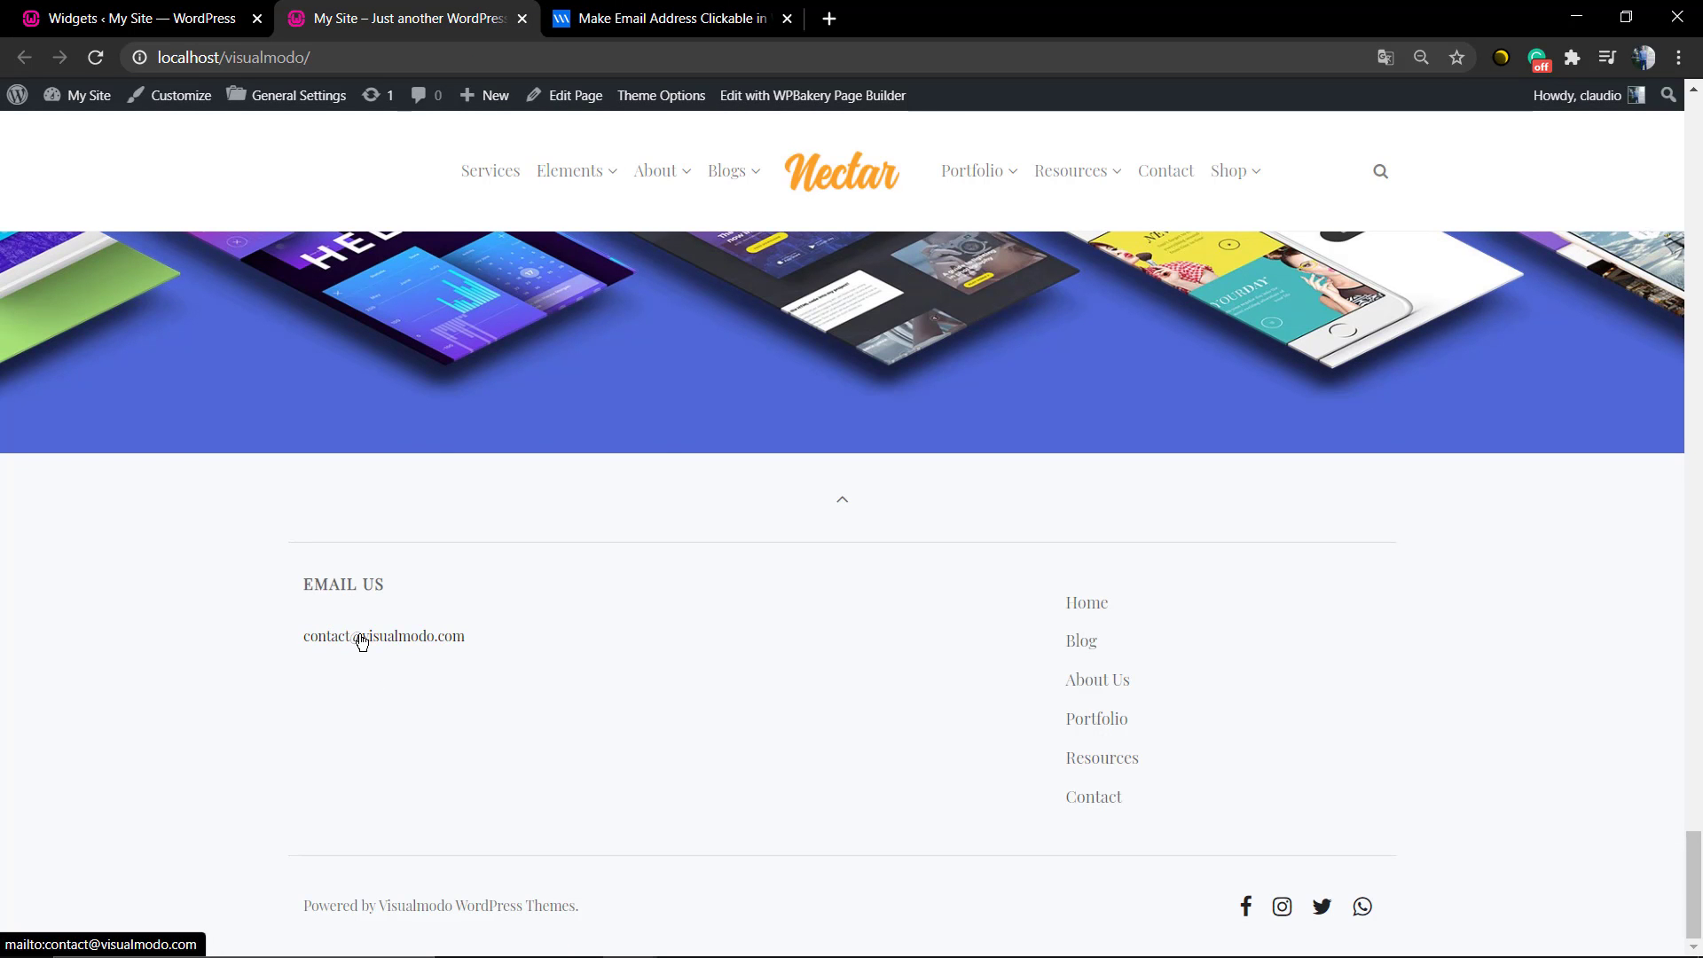
# Click the contact email link in the live site's footer
pyautogui.click(358, 638)
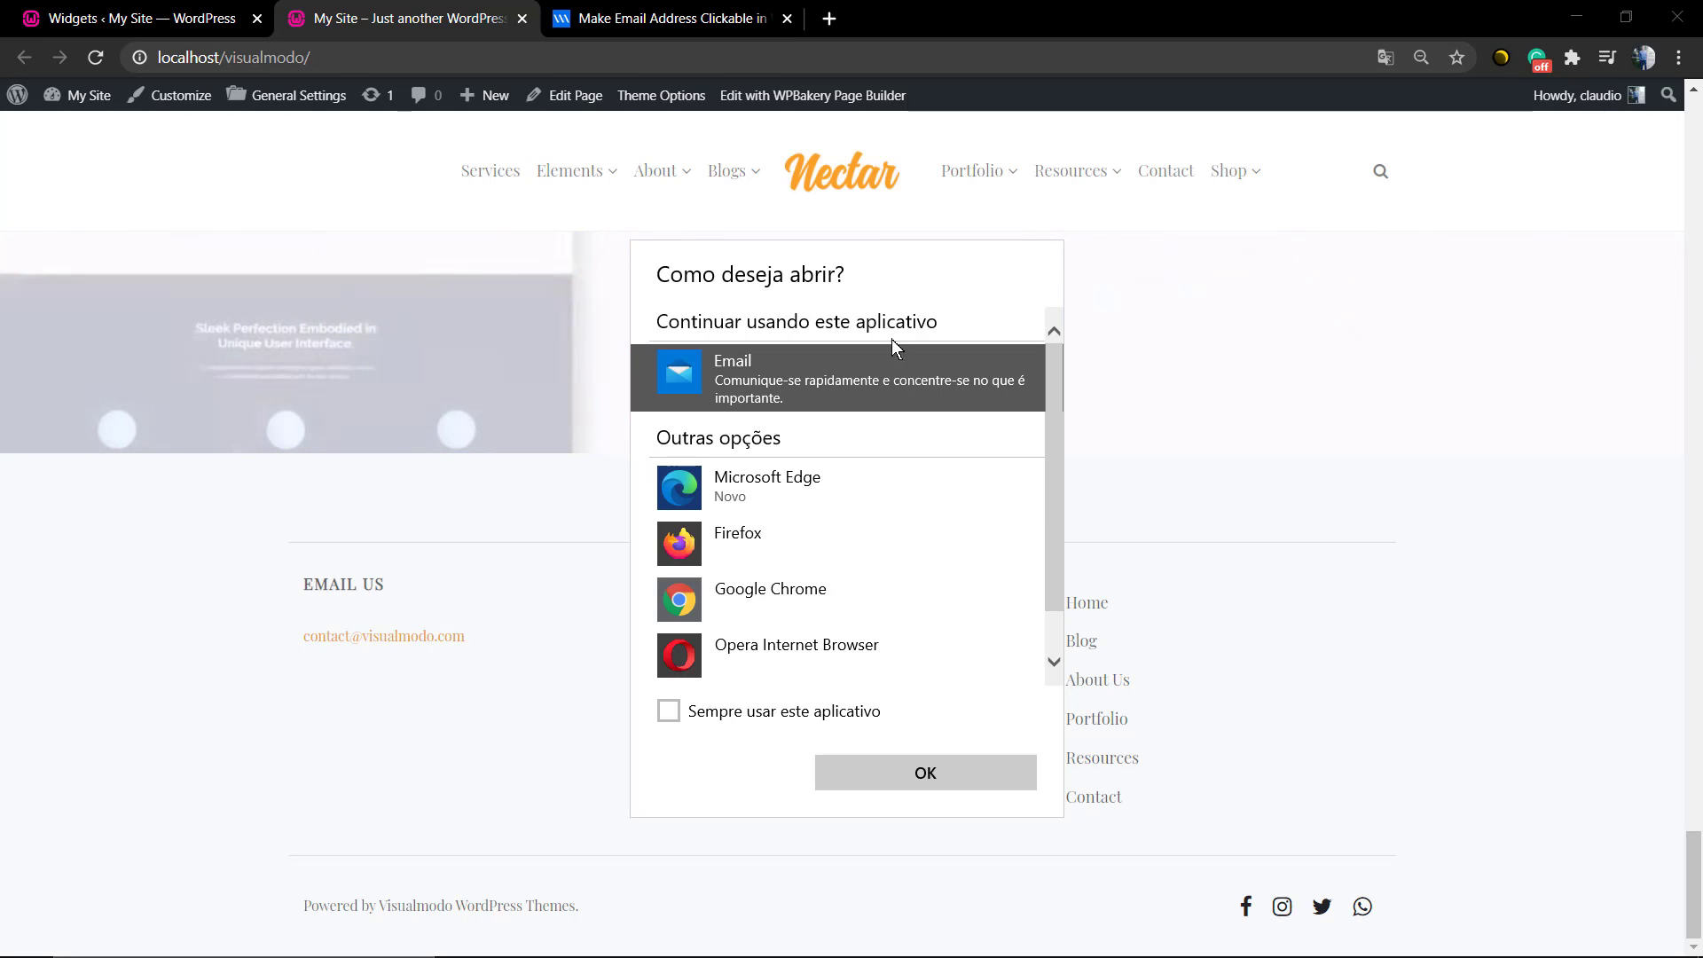
# Open the link with the Email app, then close the pre-addressed new message
pyautogui.click(891, 795)
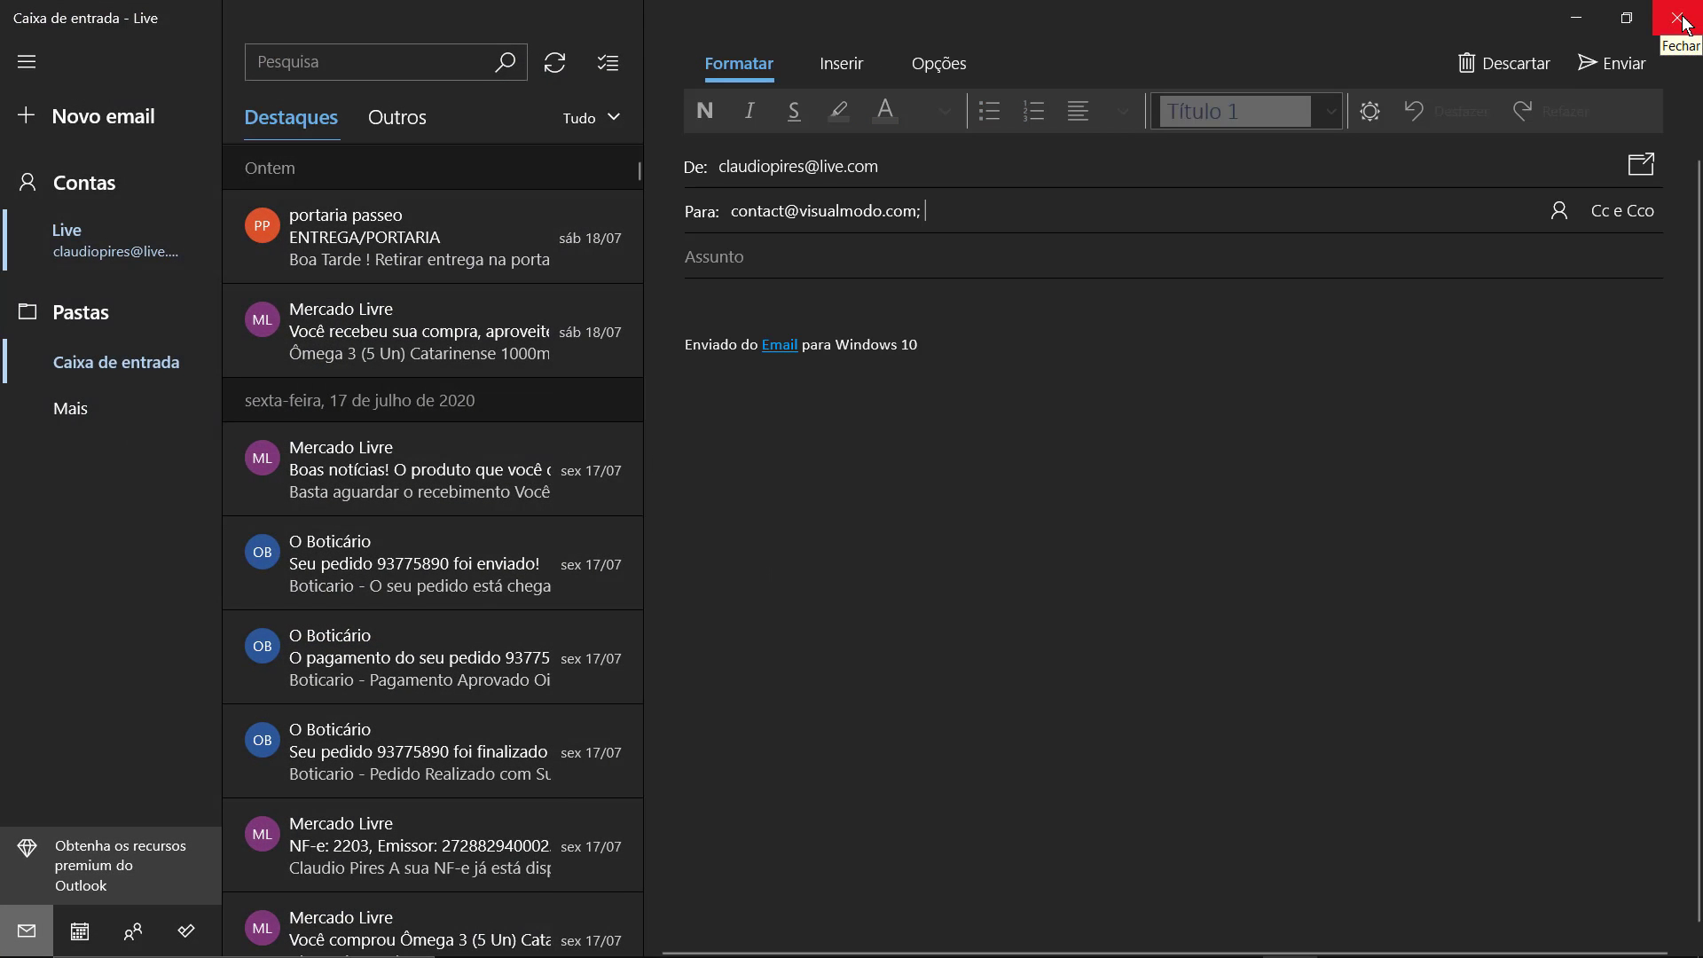
pyautogui.click(1683, 24)
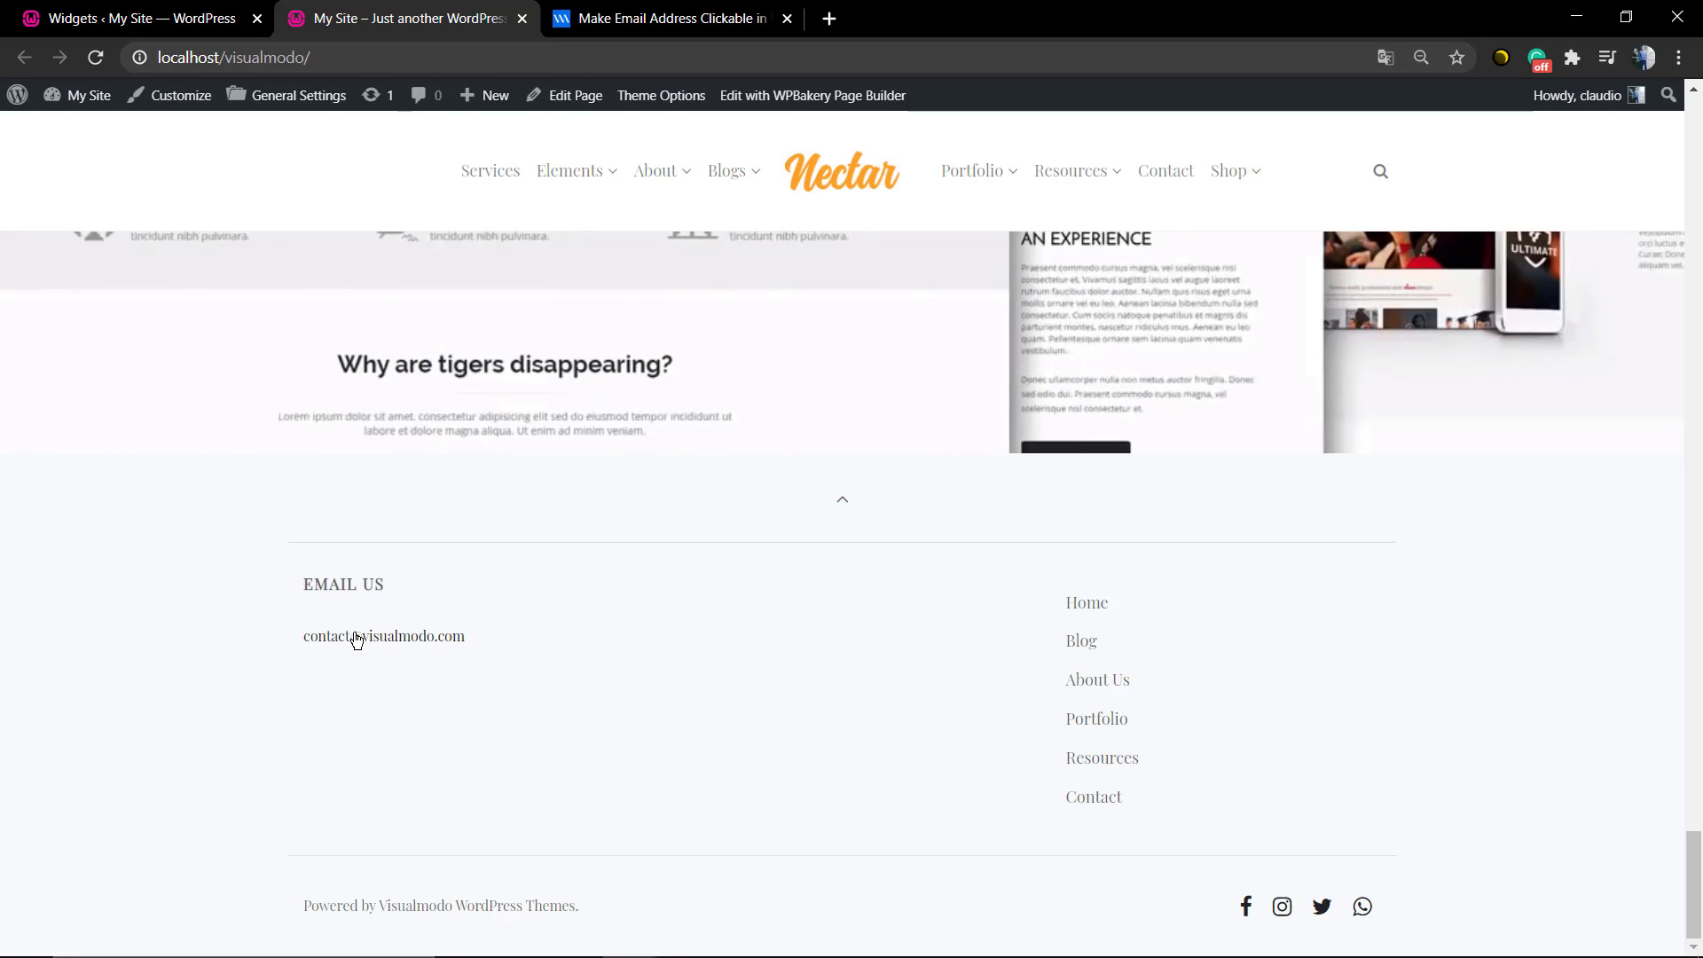
# Type 'Click Me To Write An Email' on a new line below the email link and begin linking it
pyautogui.click(111, 16)
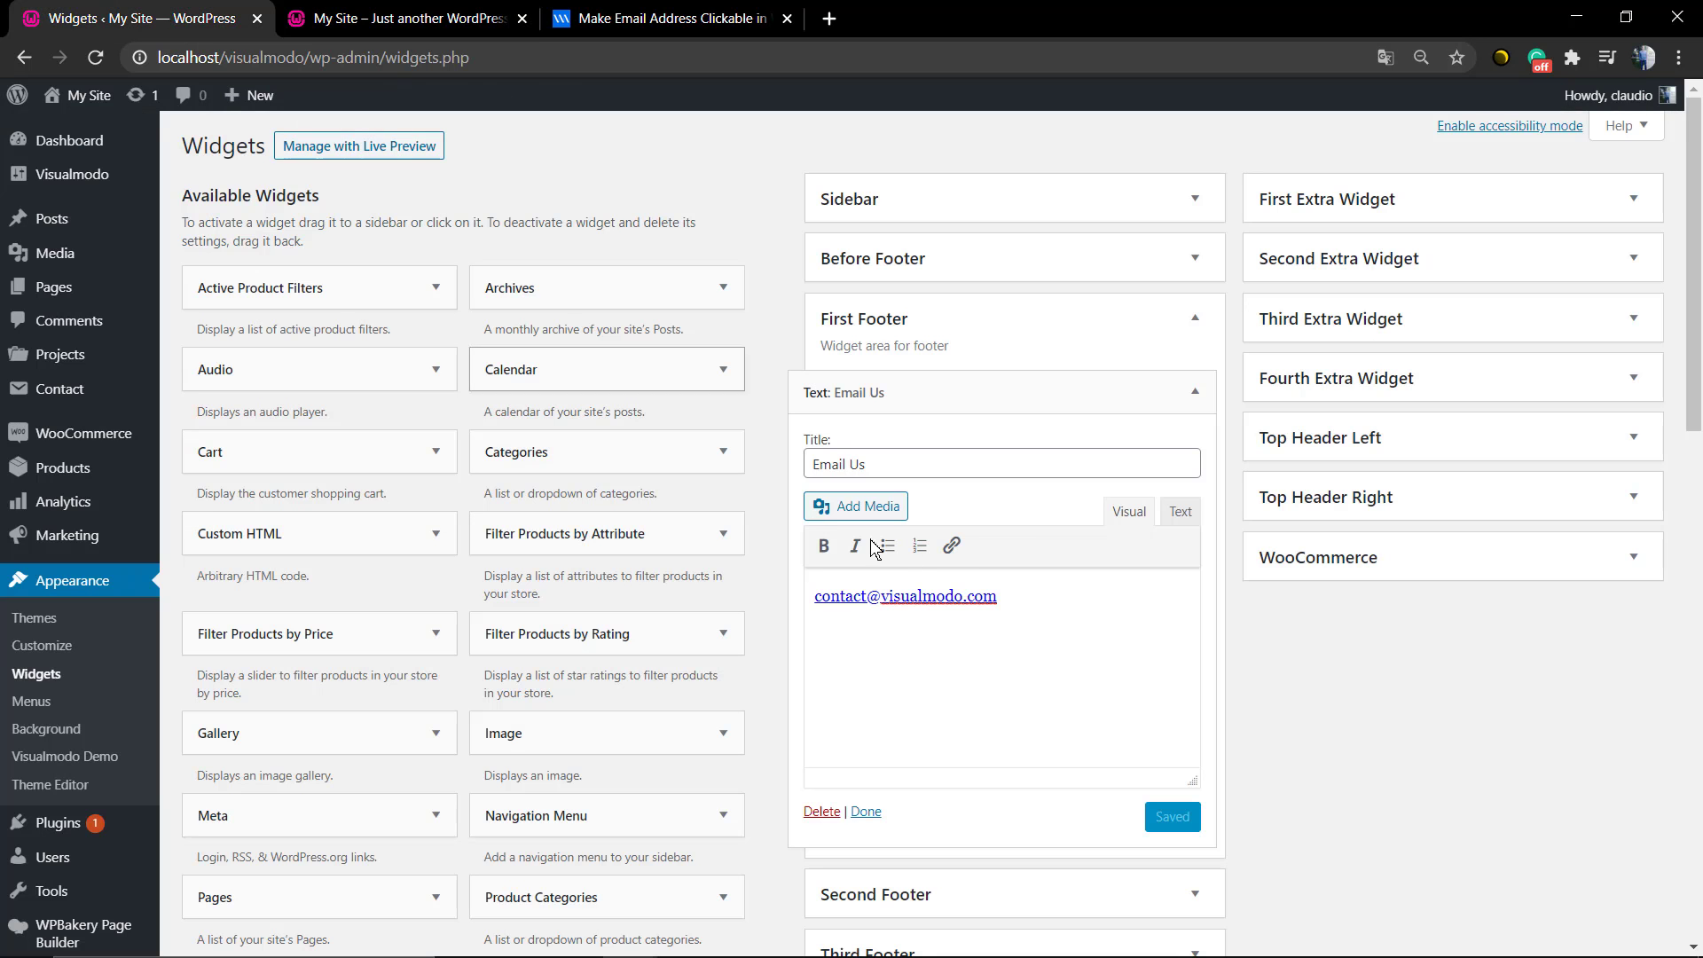
pyautogui.click(1033, 593)
pyautogui.press('Return')
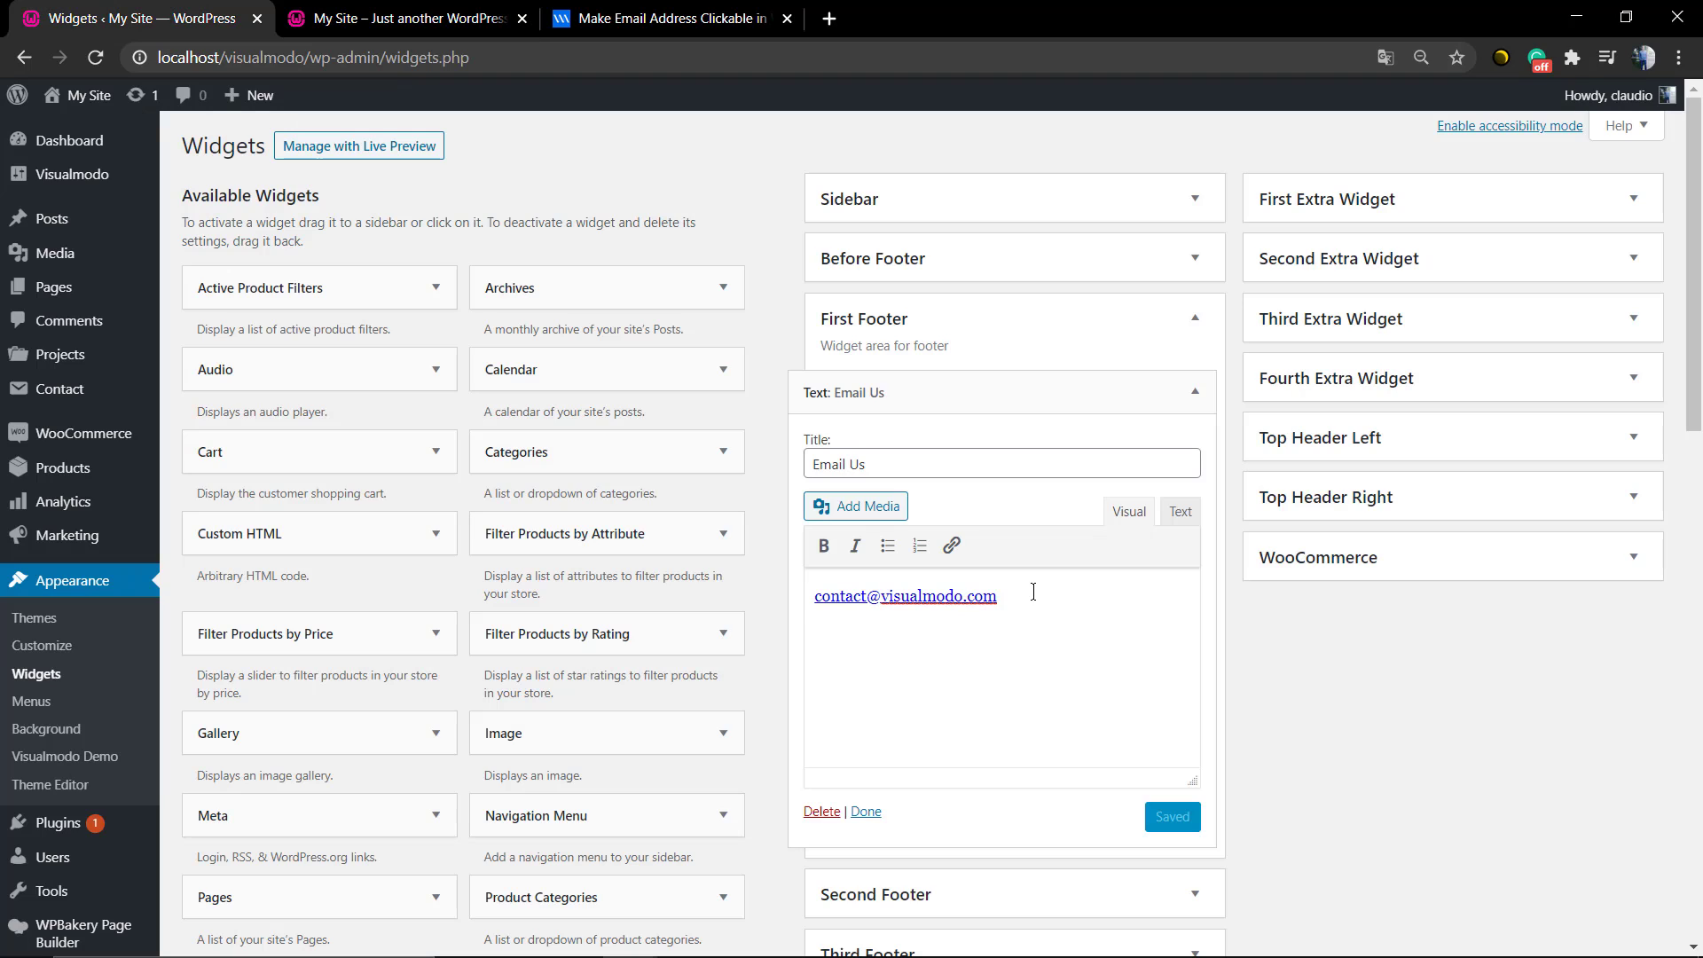
pyautogui.write('Click Me To')
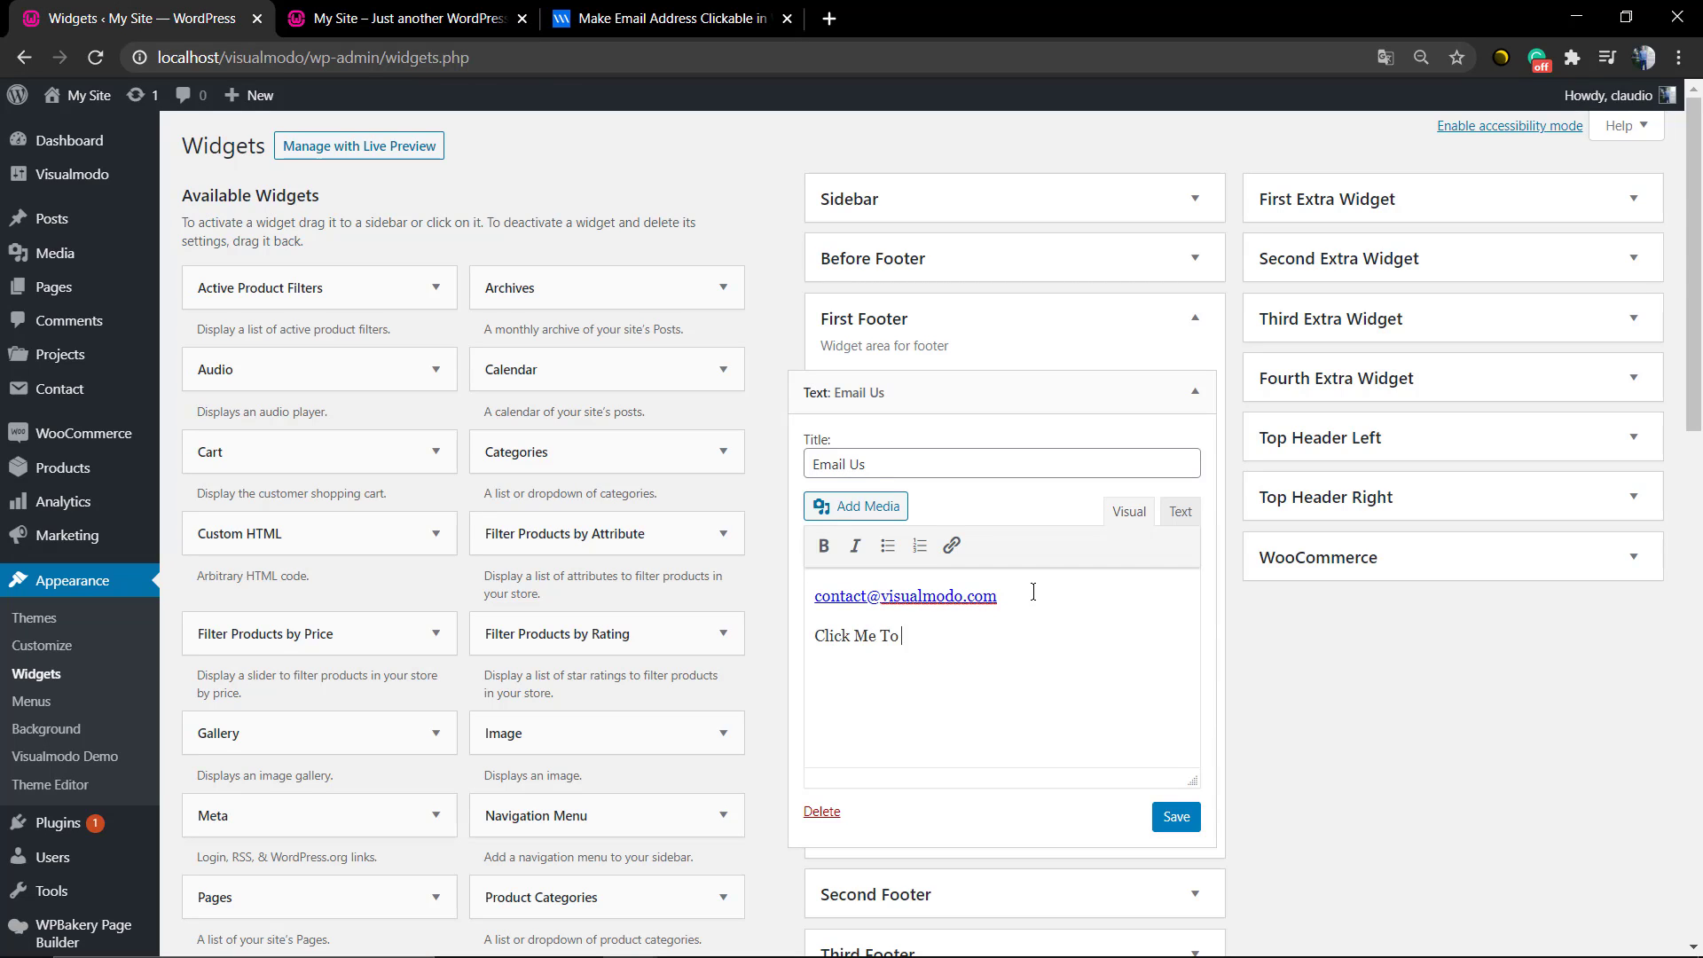
pyautogui.write(' Write An Email')
pyautogui.tripleClick(941, 630)
pyautogui.hotkey('ctrl', 'c')
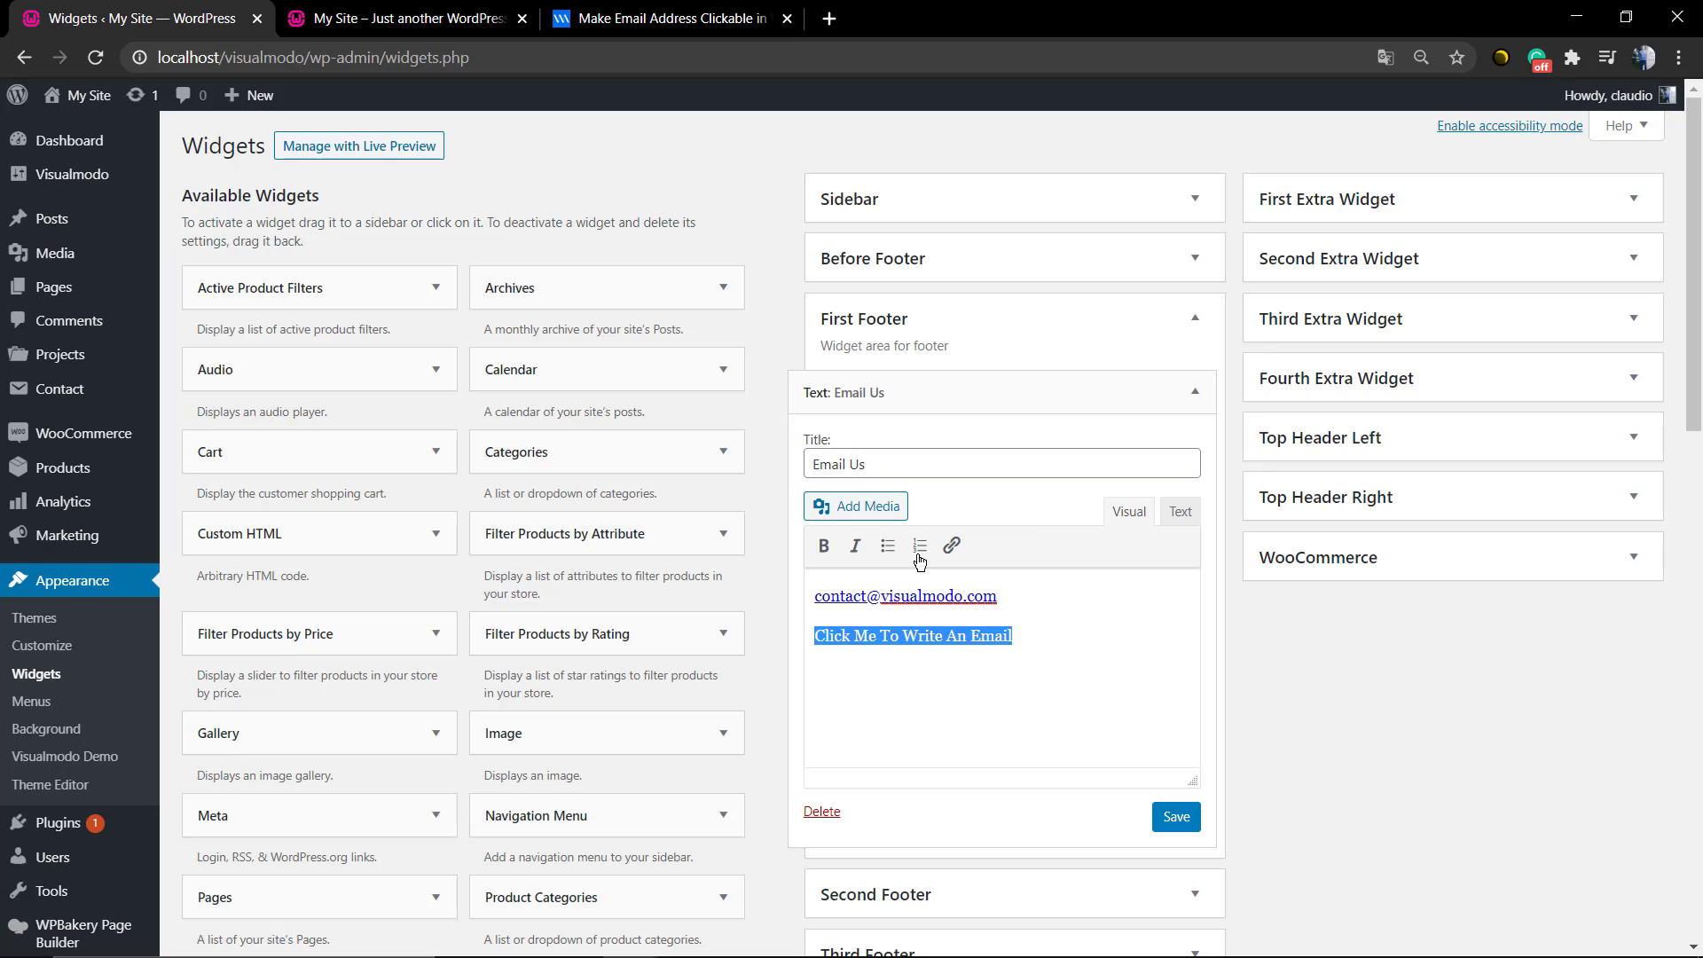
pyautogui.click(951, 545)
pyautogui.hotkey('ctrl', 'v')
pyautogui.tripleClick(935, 671)
# Clear the wrongly pasted address and copy the existing email link's mailto address
pyautogui.press('BackSpace')
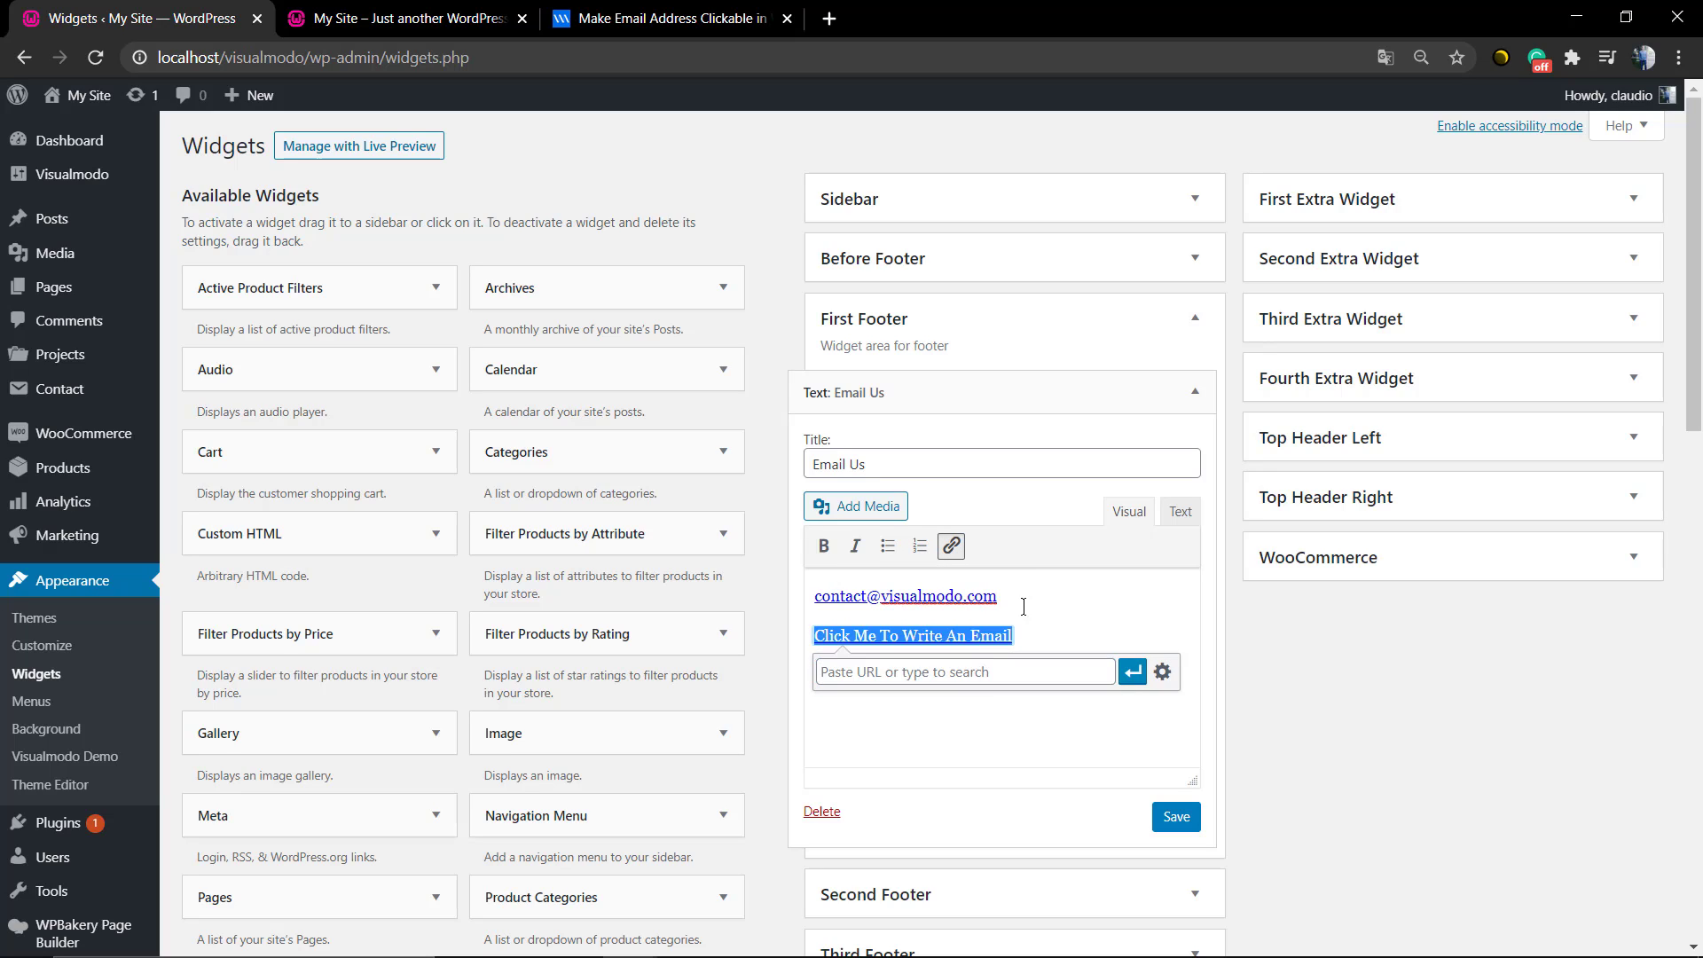
pyautogui.tripleClick(938, 595)
pyautogui.click(1074, 595)
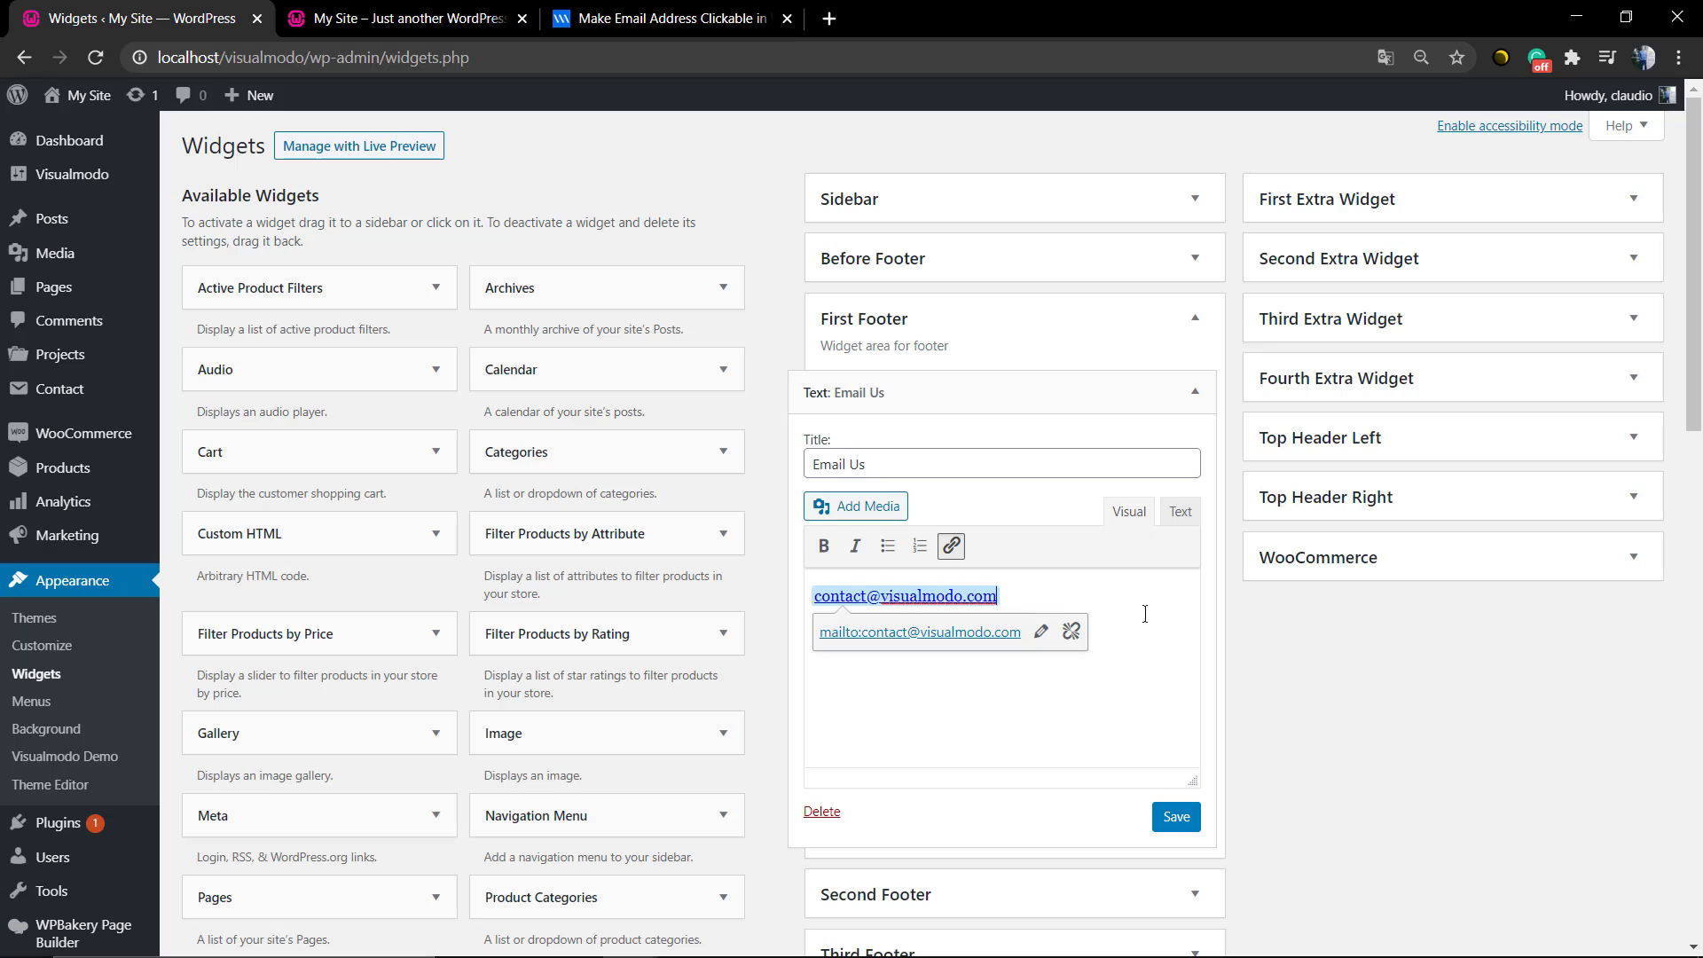
pyautogui.click(1042, 633)
pyautogui.hotkey('ctrl', 'c')
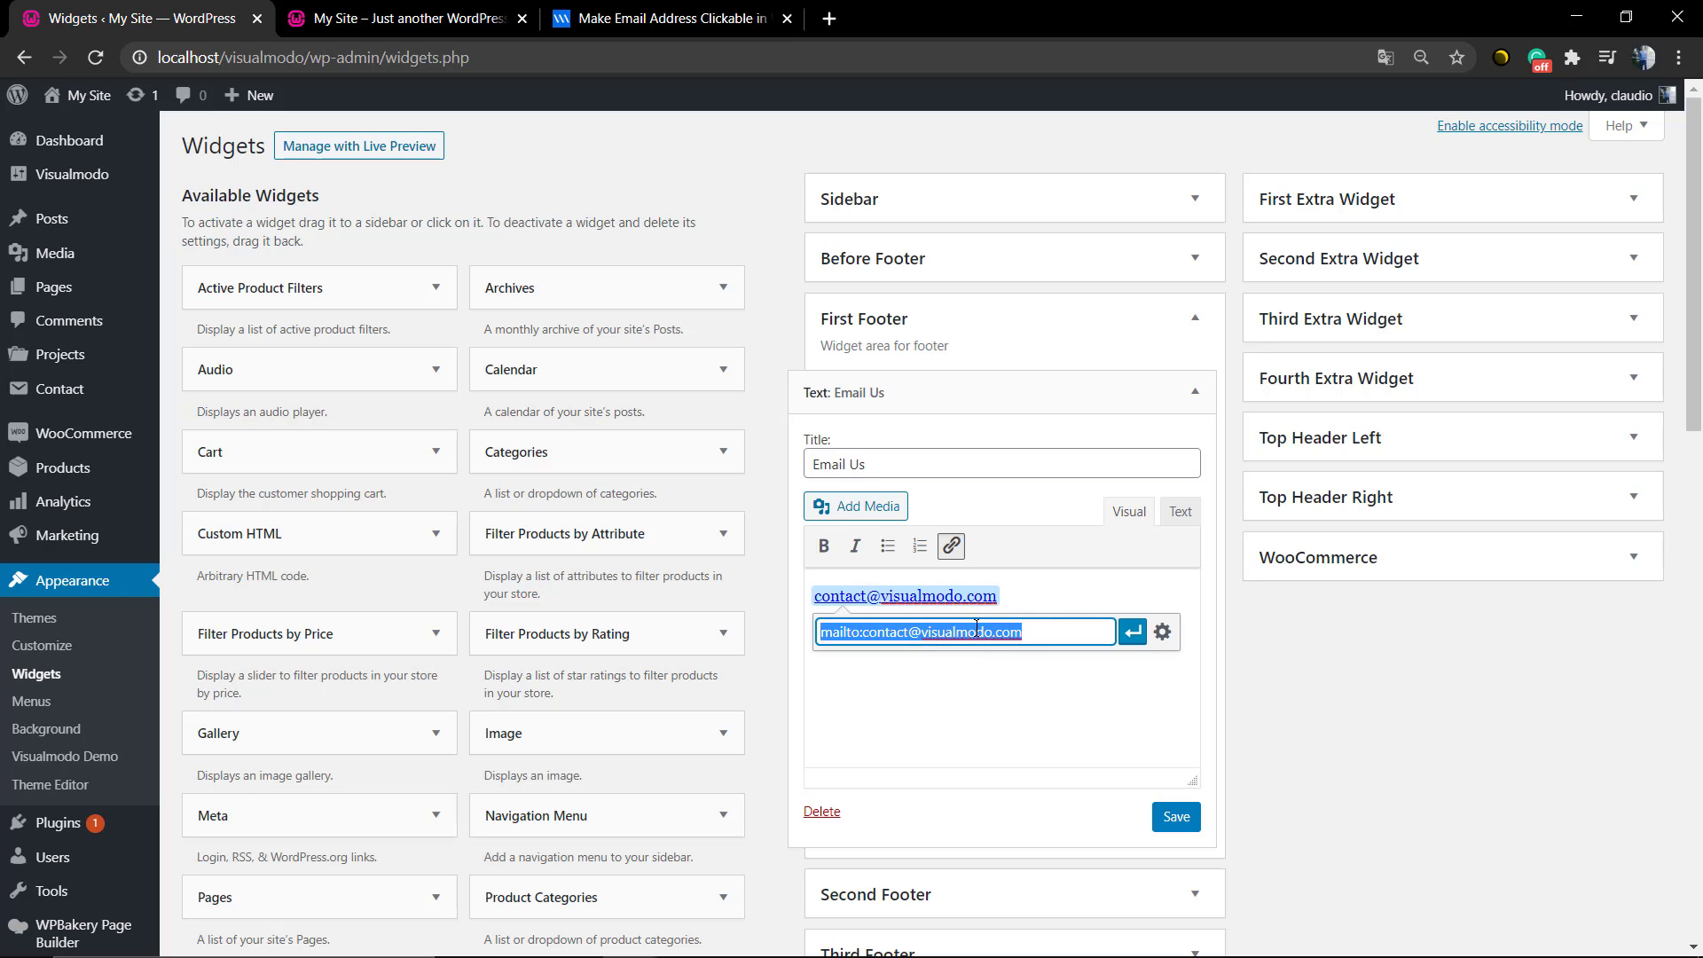
pyautogui.click(1064, 673)
# Link 'Click Me To Write An Email' to the copied mailto address
pyautogui.moveTo(1055, 636); pyautogui.dragTo(802, 630)
pyautogui.click(951, 546)
pyautogui.hotkey('ctrl', 'v')
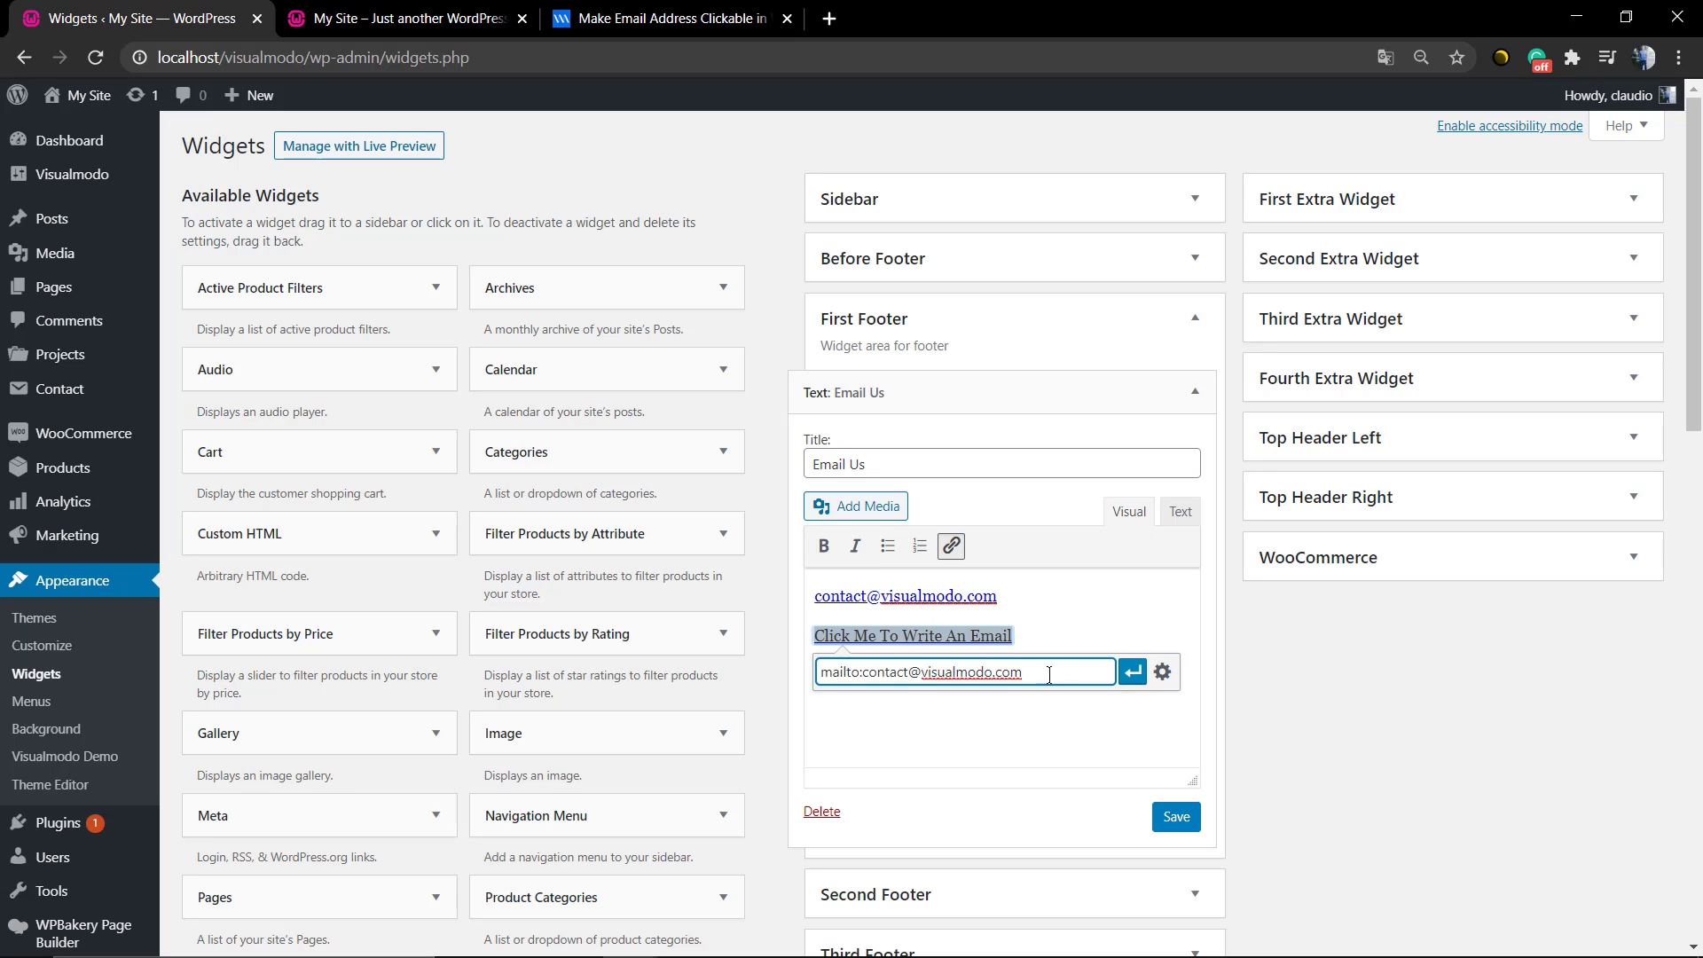
pyautogui.rightClick(1124, 679)
pyautogui.press('Escape')
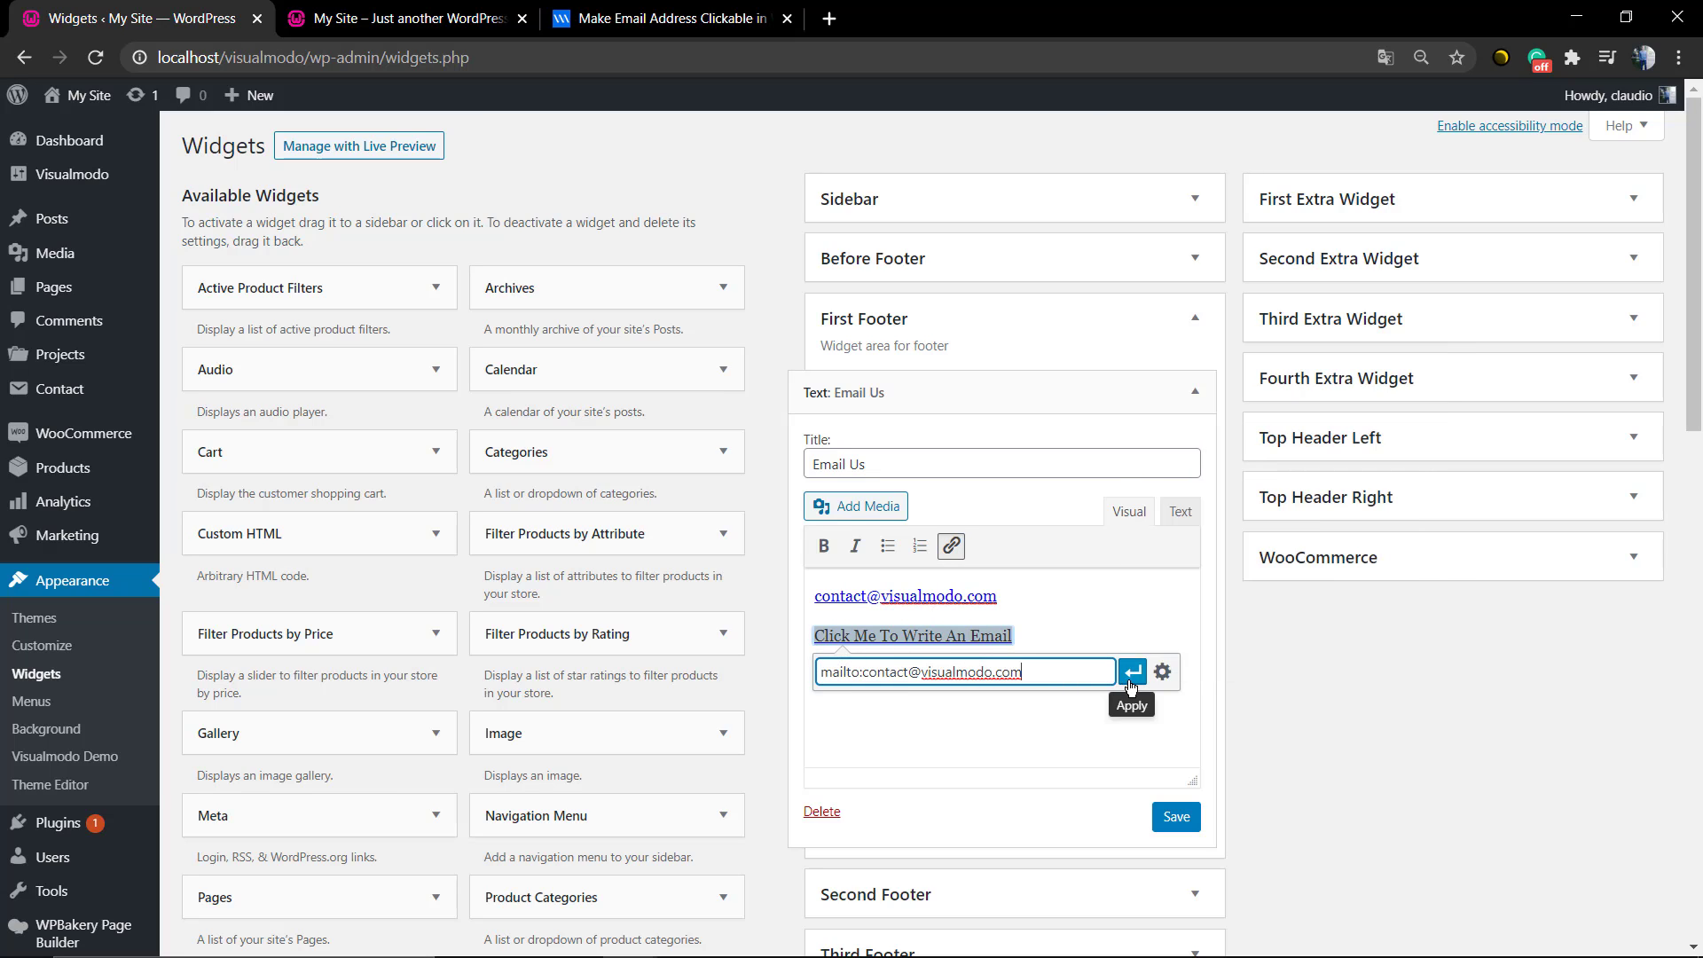
pyautogui.click(1131, 672)
# Delete the old email address line so only the new line remains
pyautogui.hotkey('ctrl', 'a')
pyautogui.press('BackSpace')
pyautogui.hotkey('ctrl', 'z')
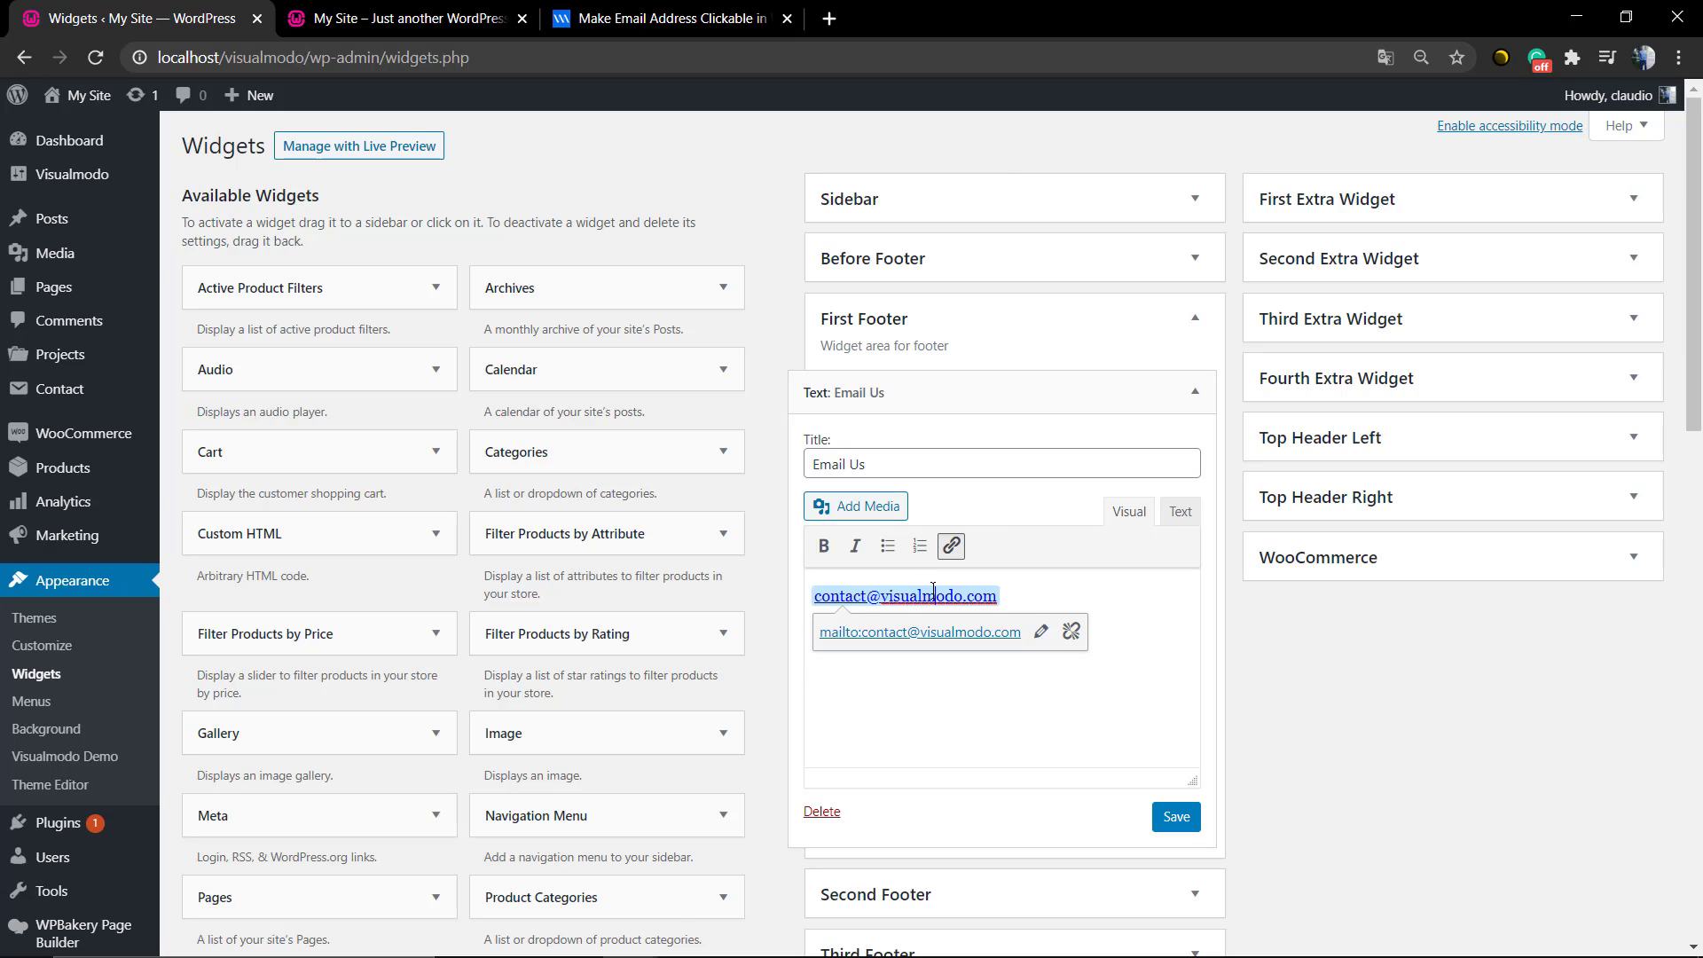
pyautogui.click(1095, 701)
pyautogui.moveTo(1007, 588); pyautogui.dragTo(696, 581)
pyautogui.press('BackSpace')
pyautogui.press('Delete')
# Re-apply the mailto link to 'Click Me To Write An Email' and save the widget
pyautogui.moveTo(1015, 607); pyautogui.dragTo(733, 600)
pyautogui.click(952, 545)
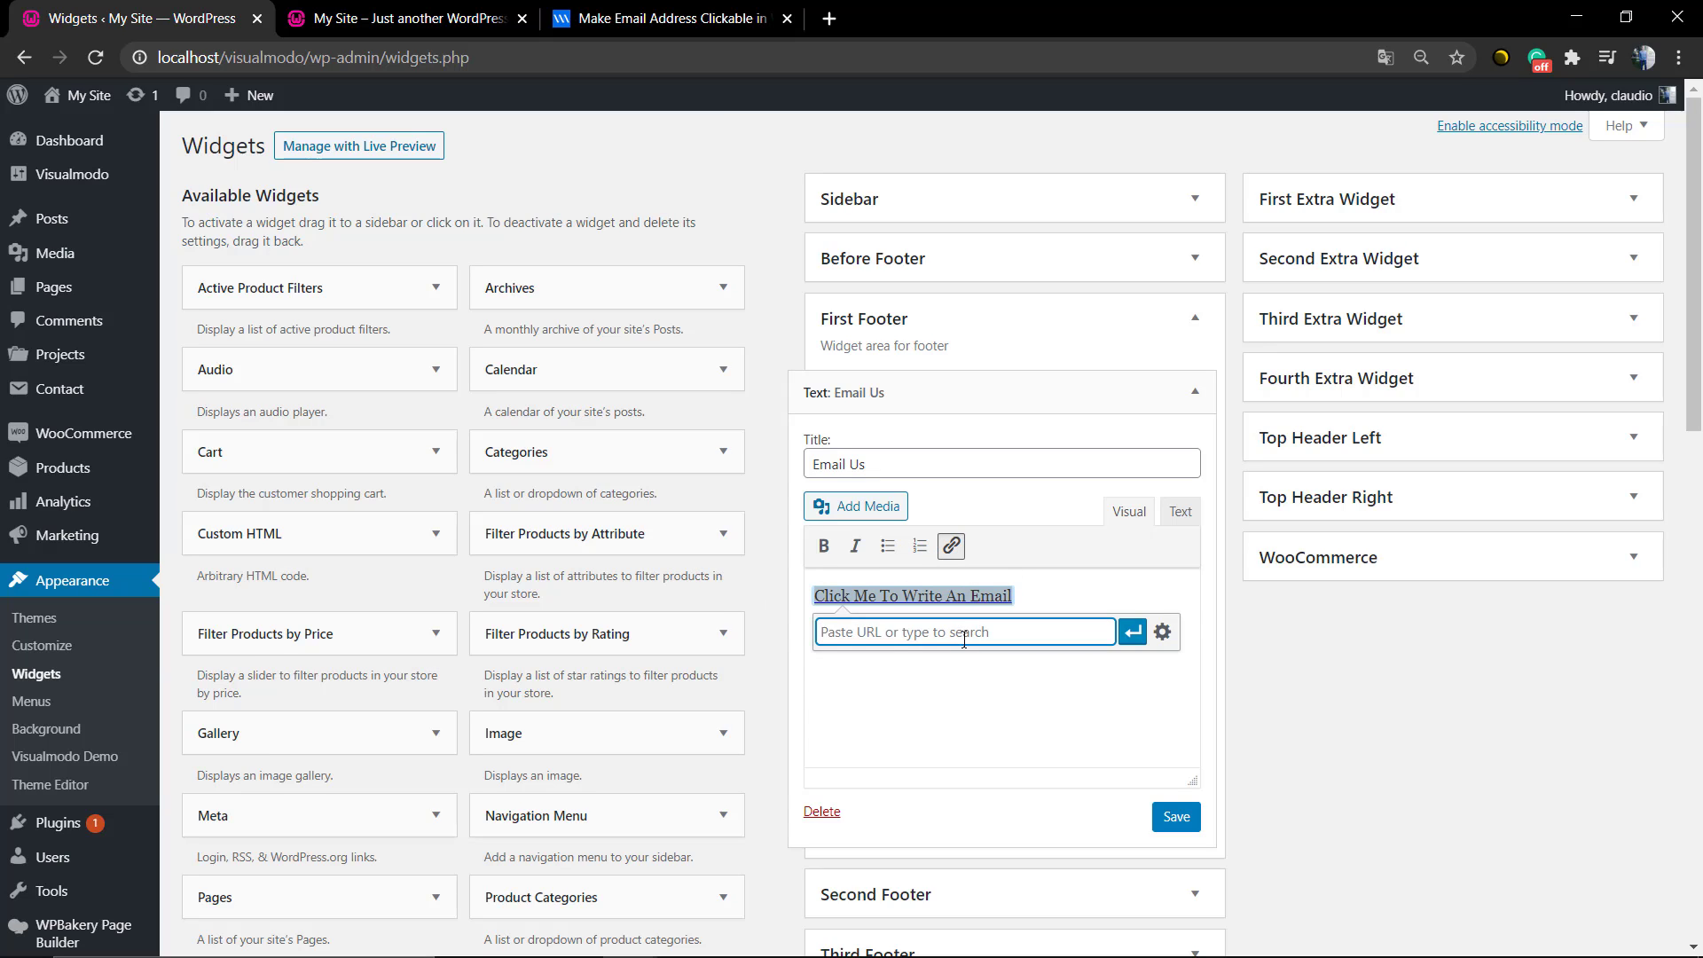
pyautogui.hotkey('ctrl', 'v')
pyautogui.click(1133, 631)
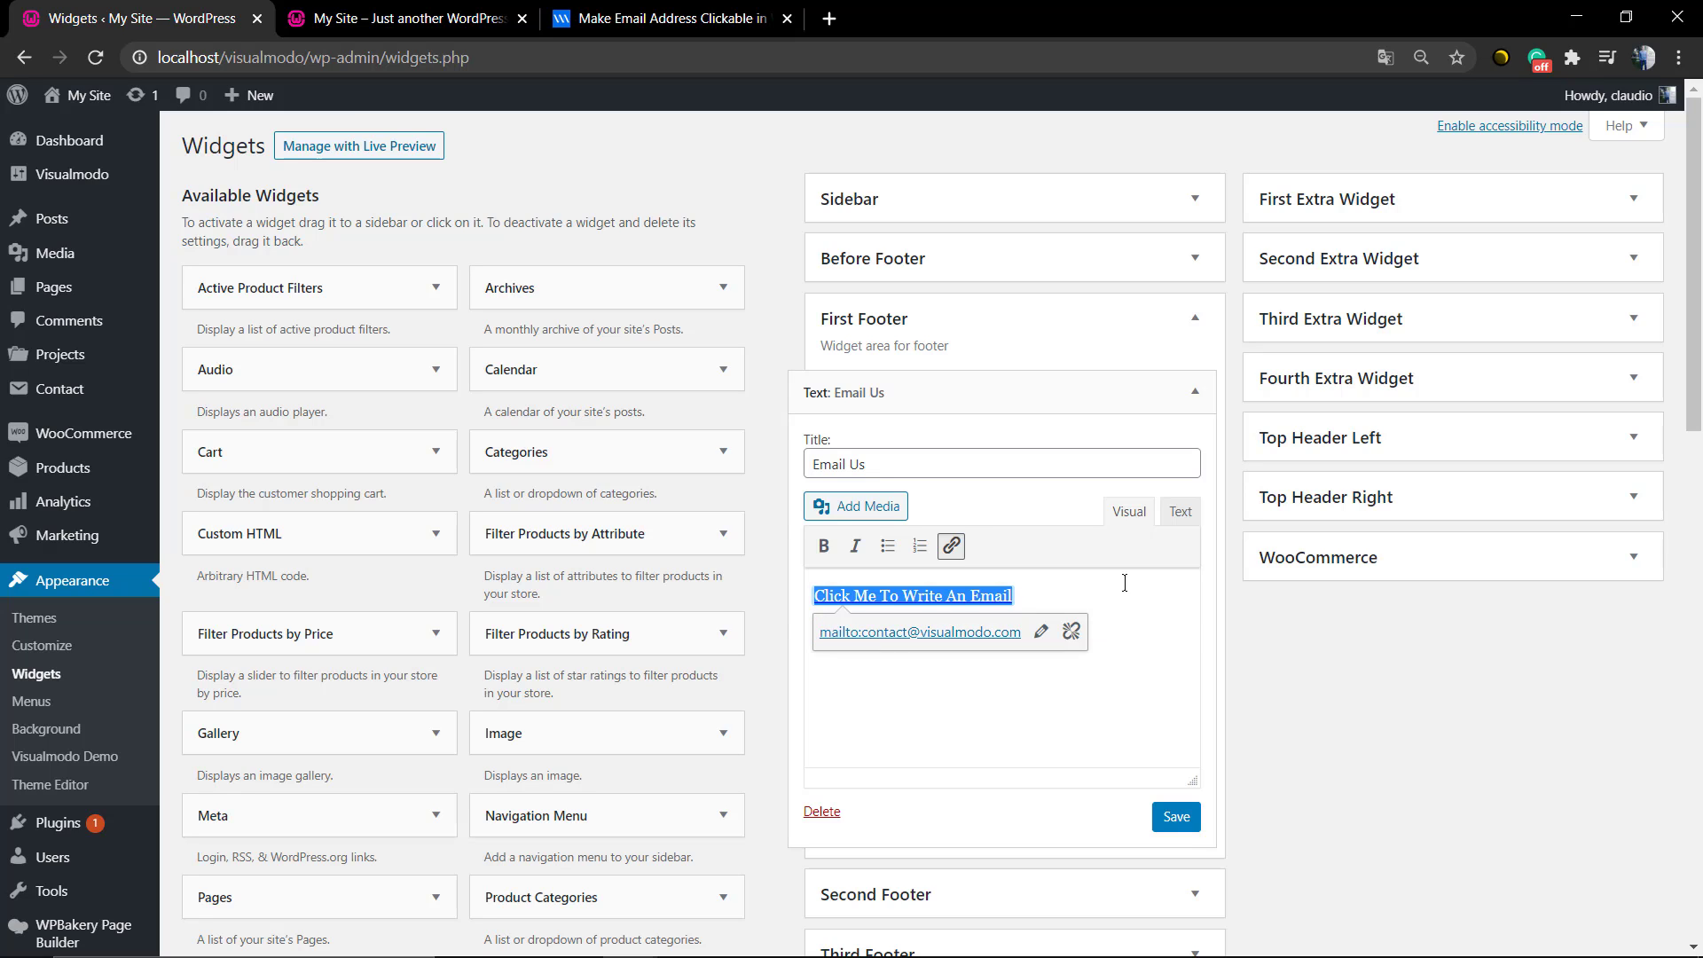
pyautogui.click(1183, 828)
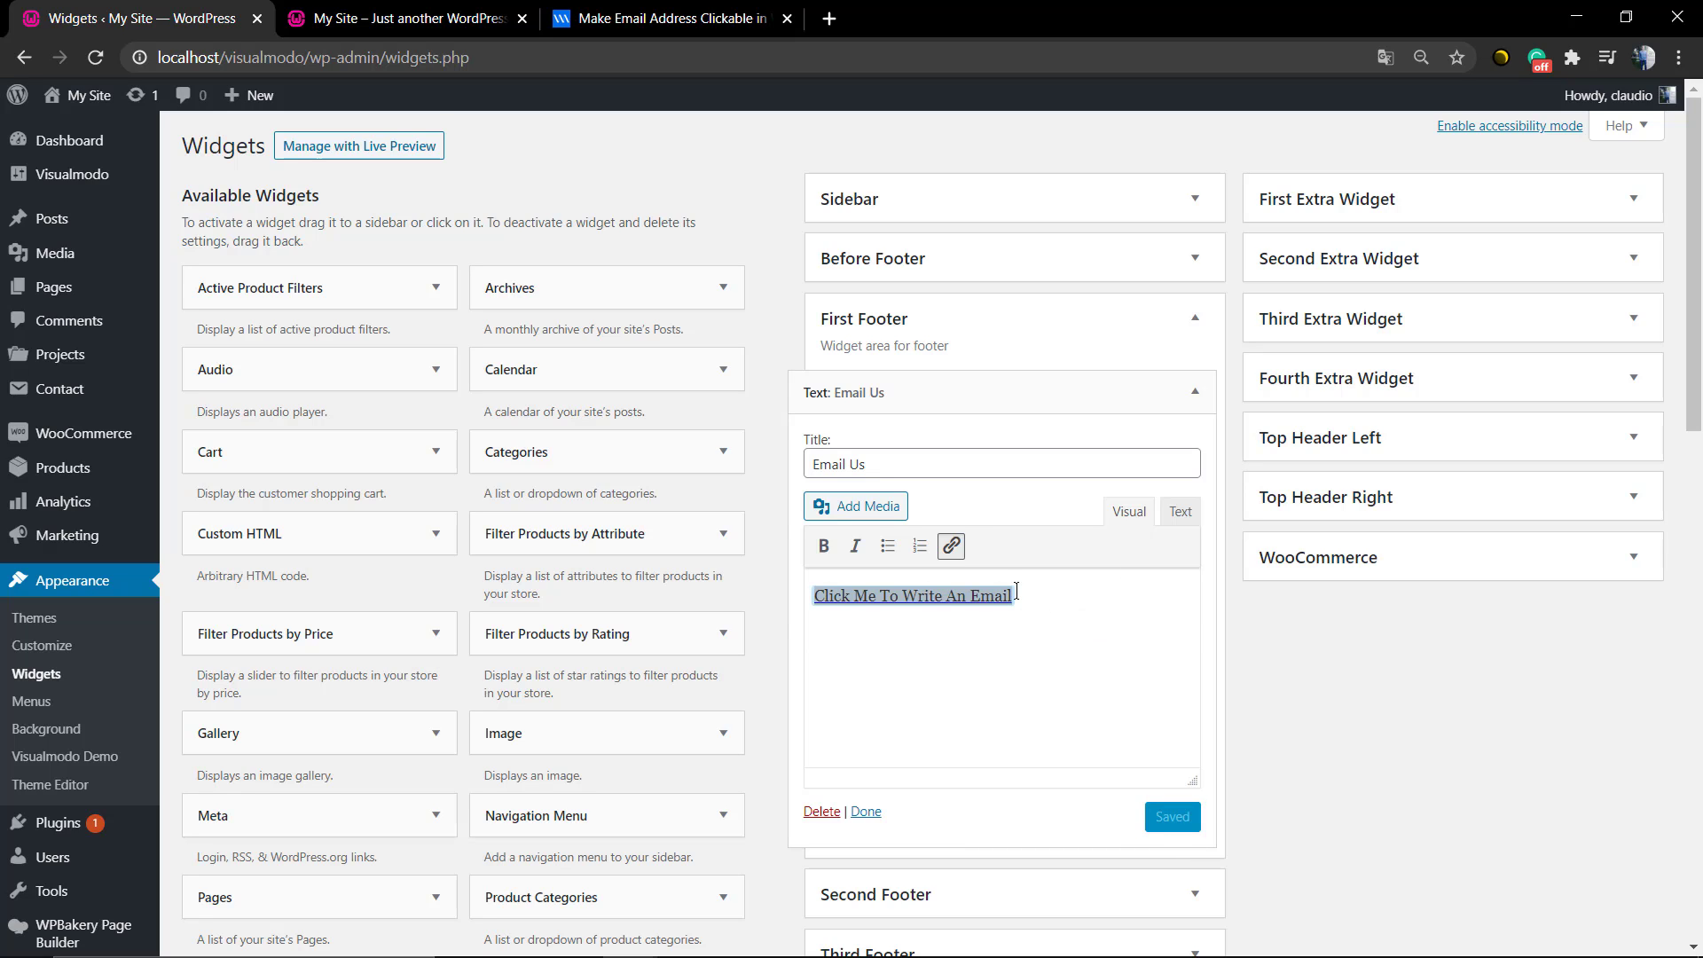
# Reload the live site, test the 'Click Me To Write An Email' footer link, and close Mail
pyautogui.click(399, 18)
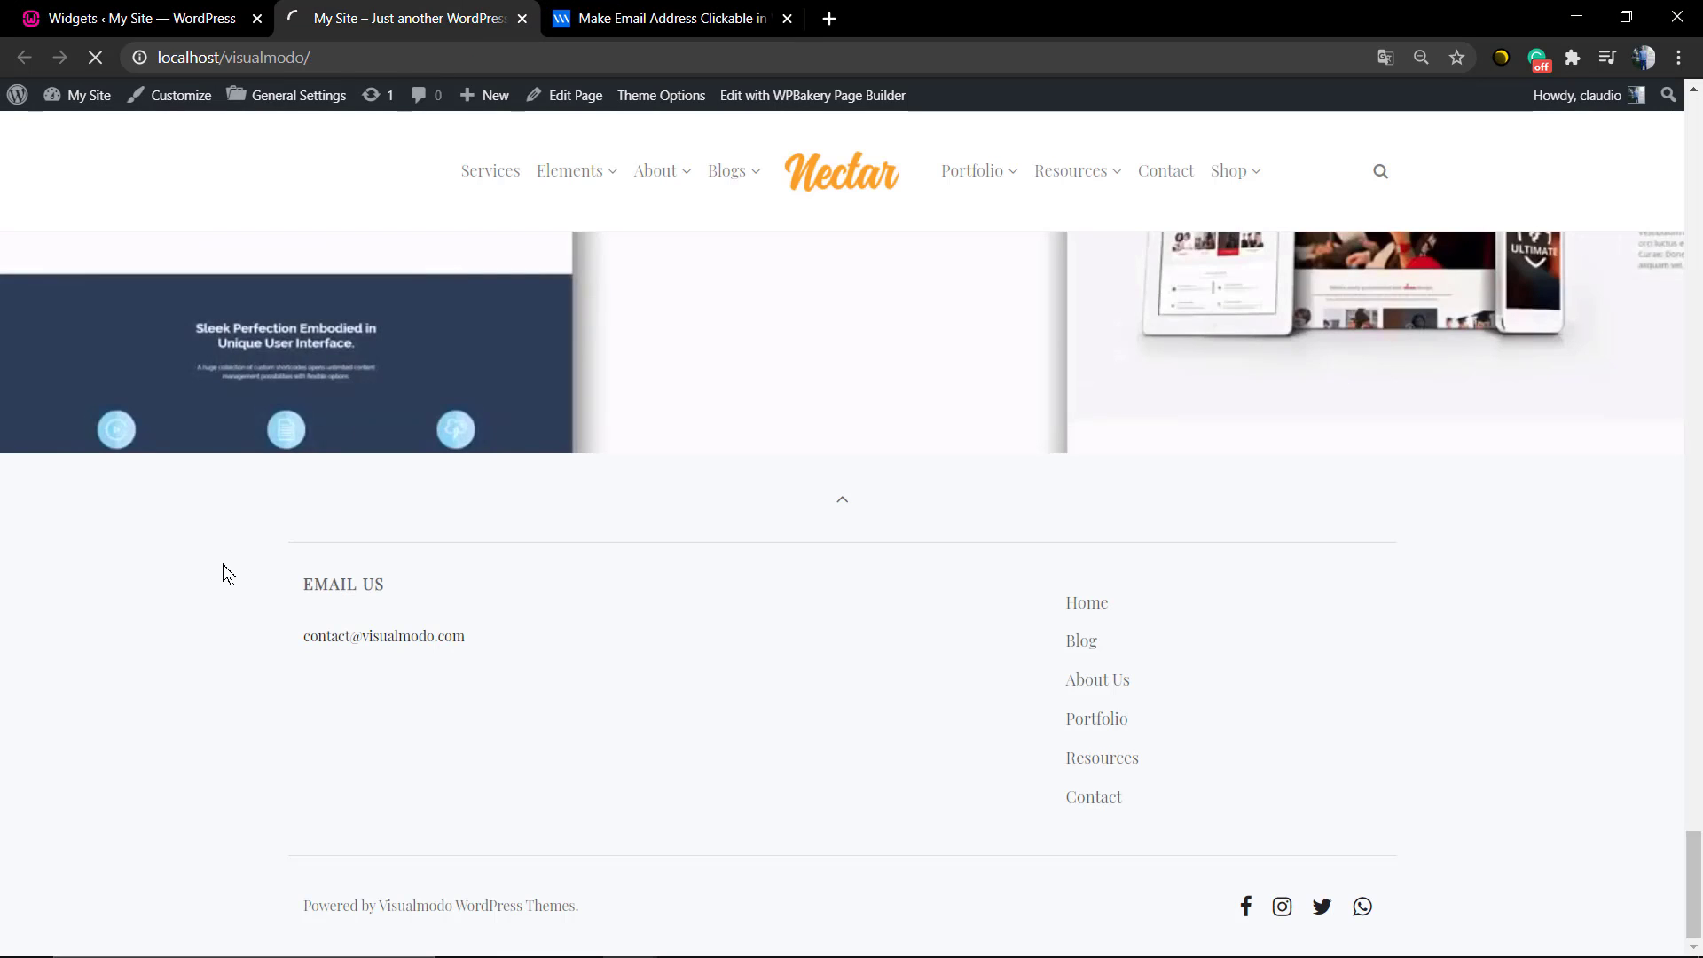
pyautogui.press('F5')
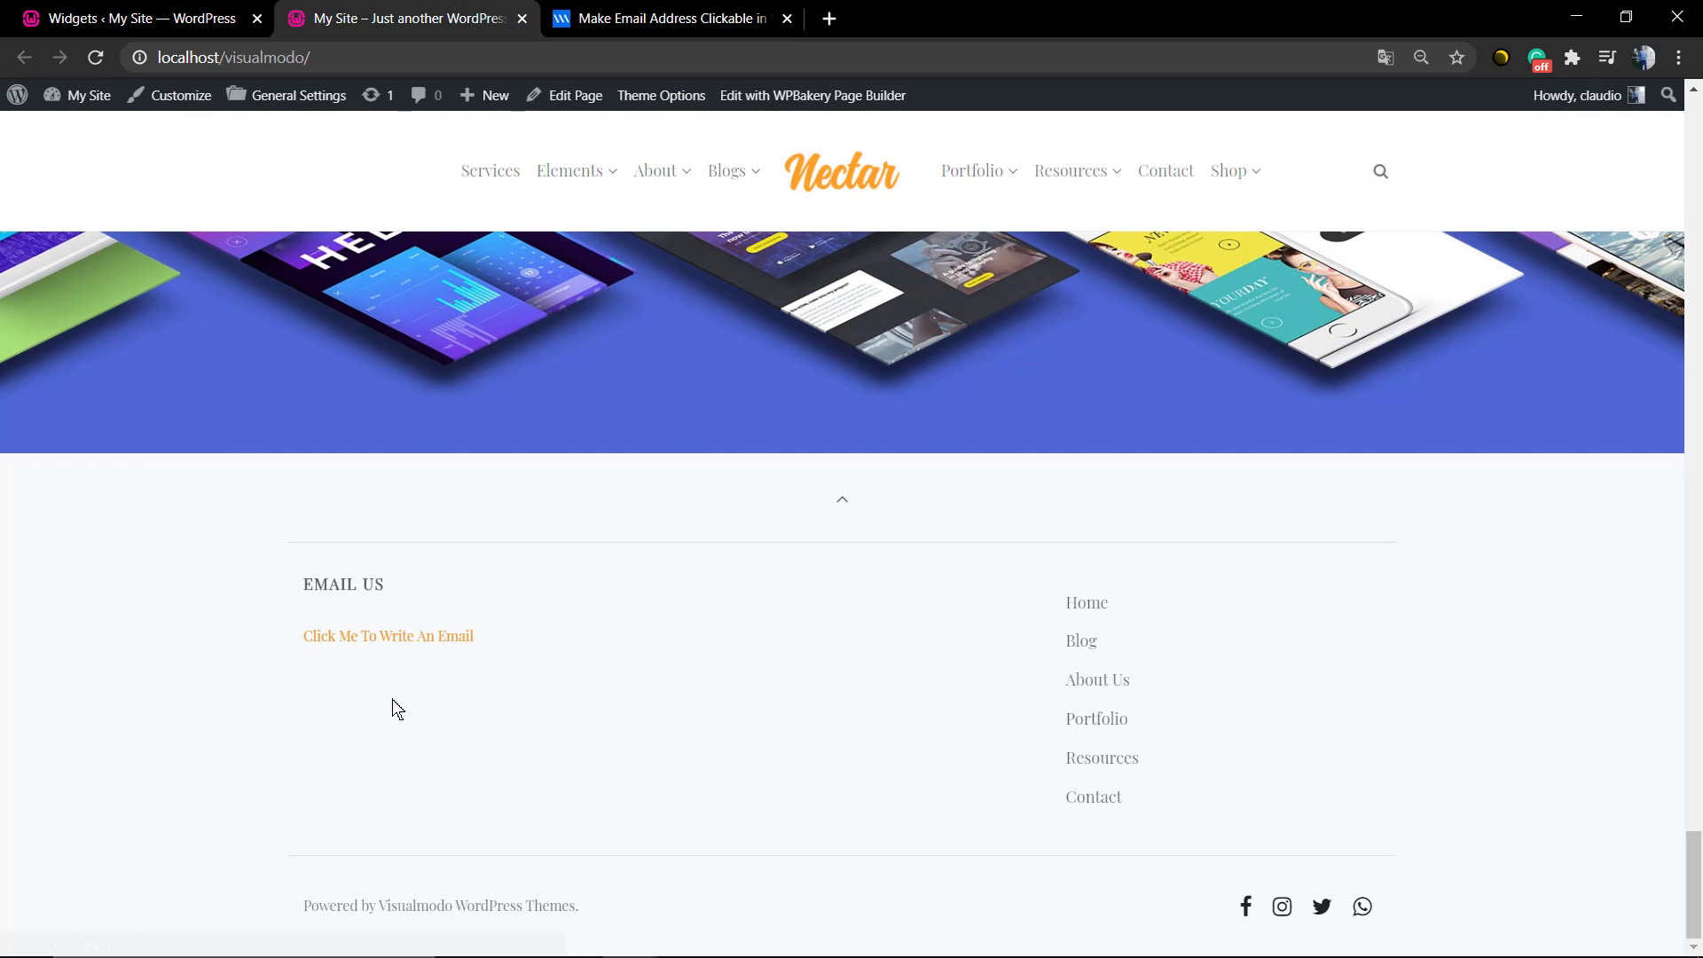
pyautogui.click(346, 638)
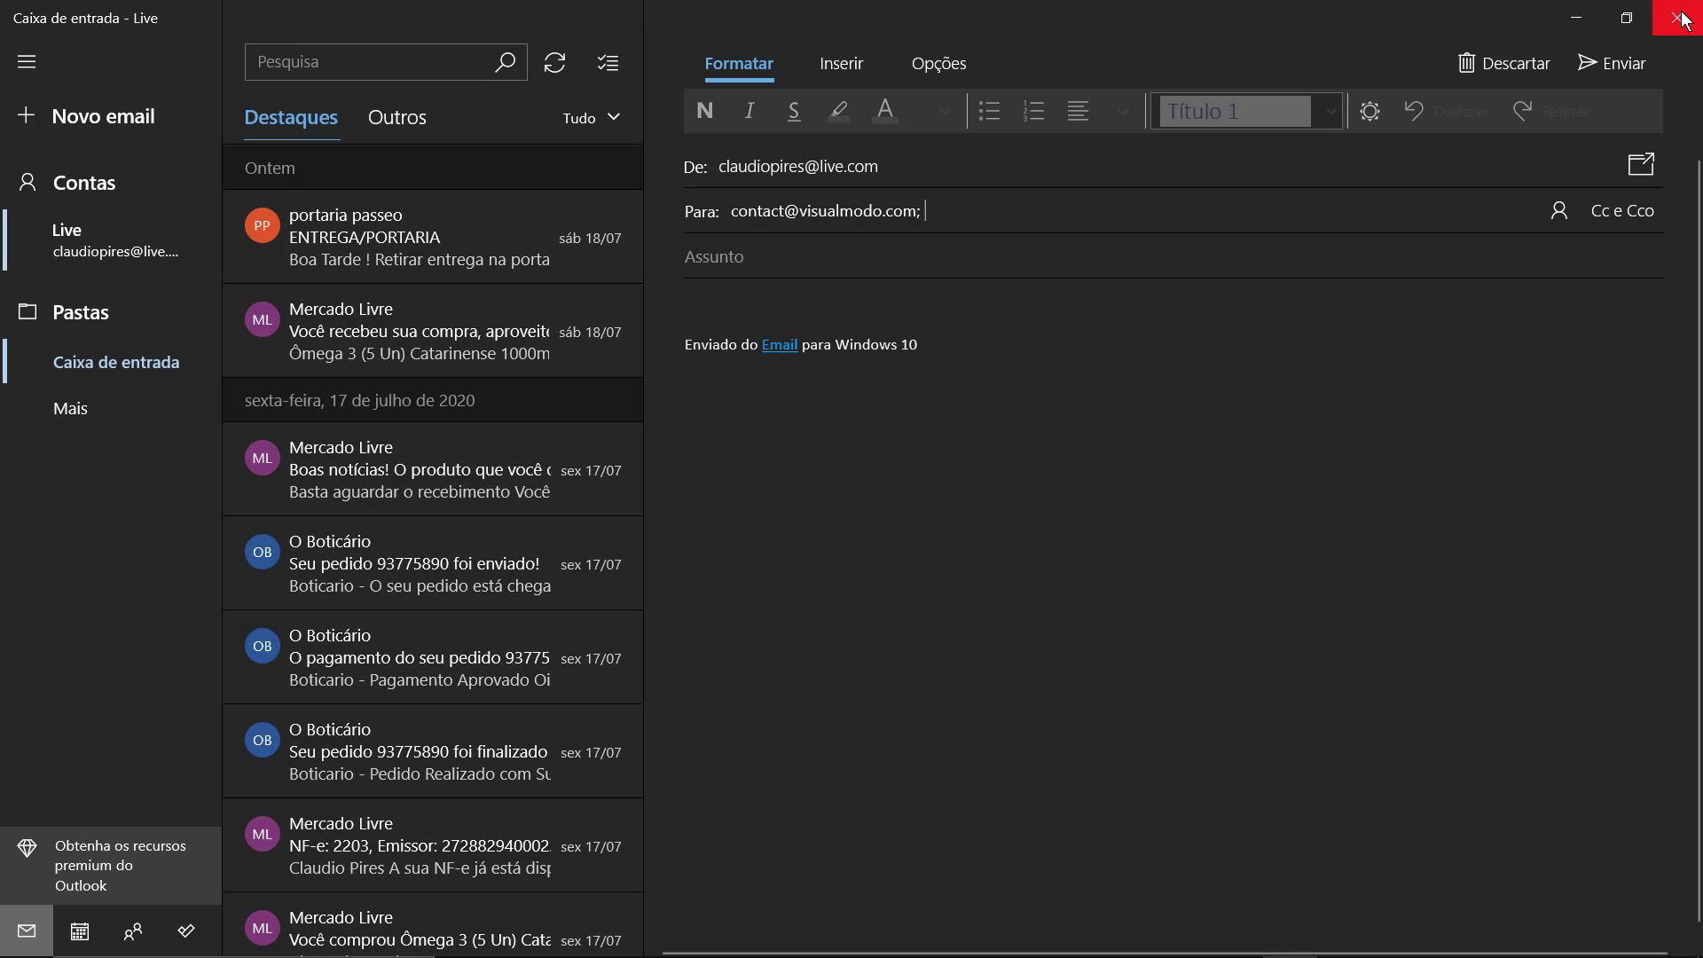
pyautogui.click(1681, 18)
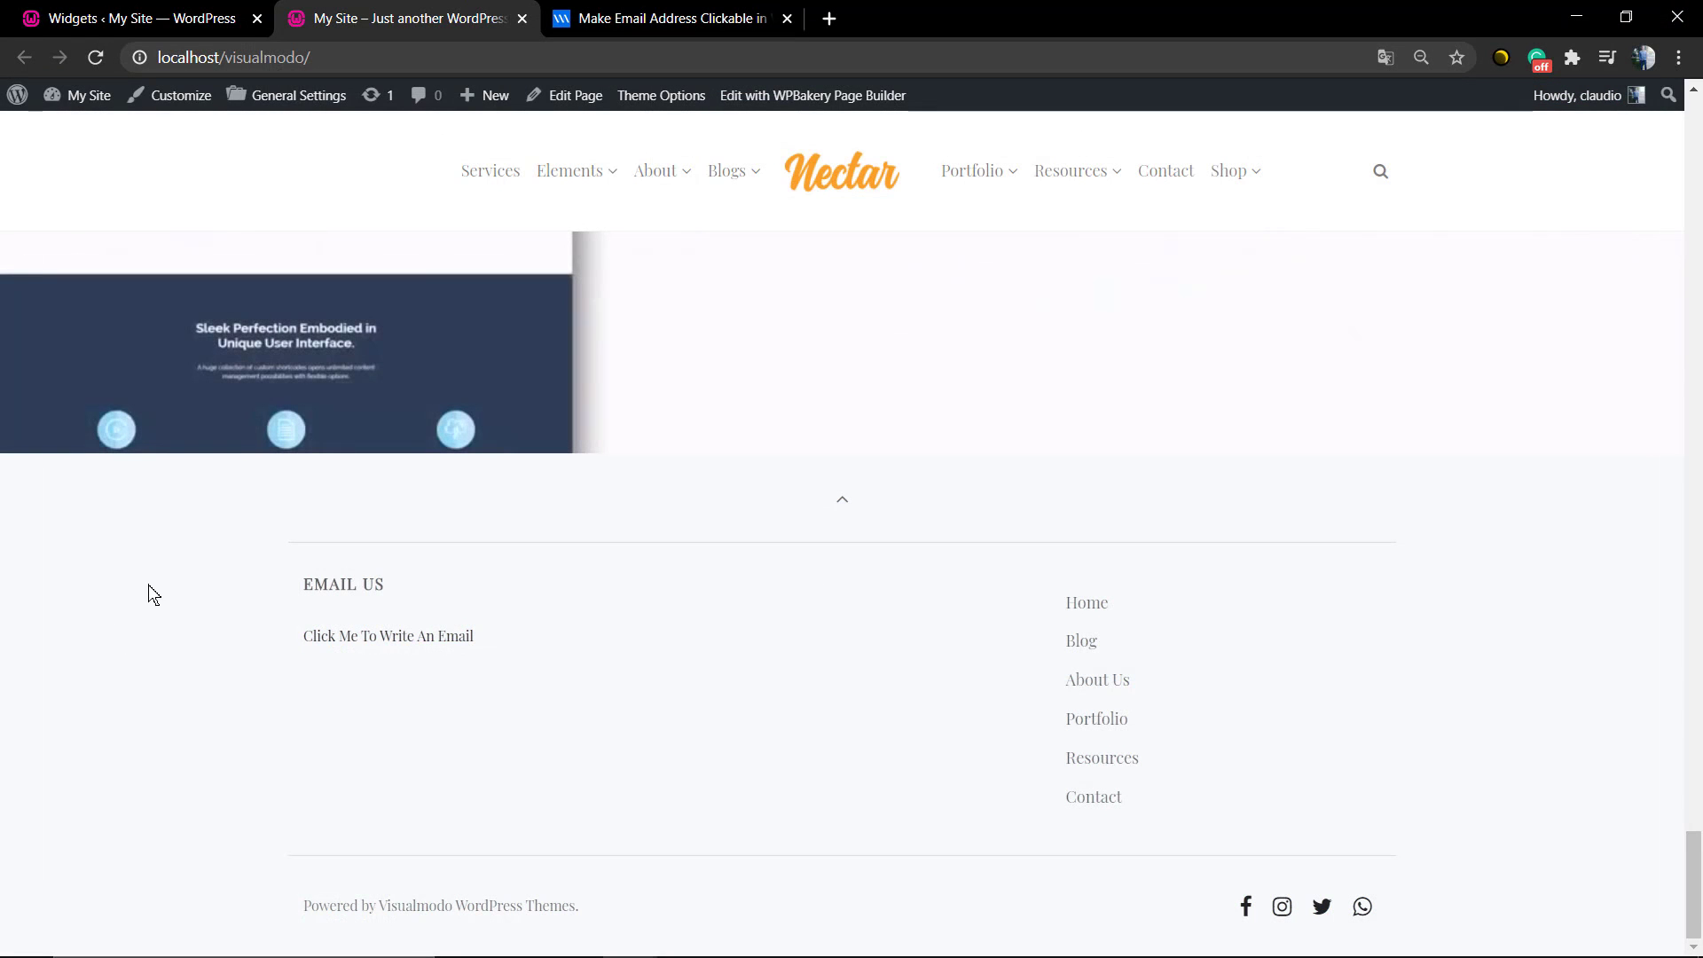
pyautogui.scroll(10, 611, 615)
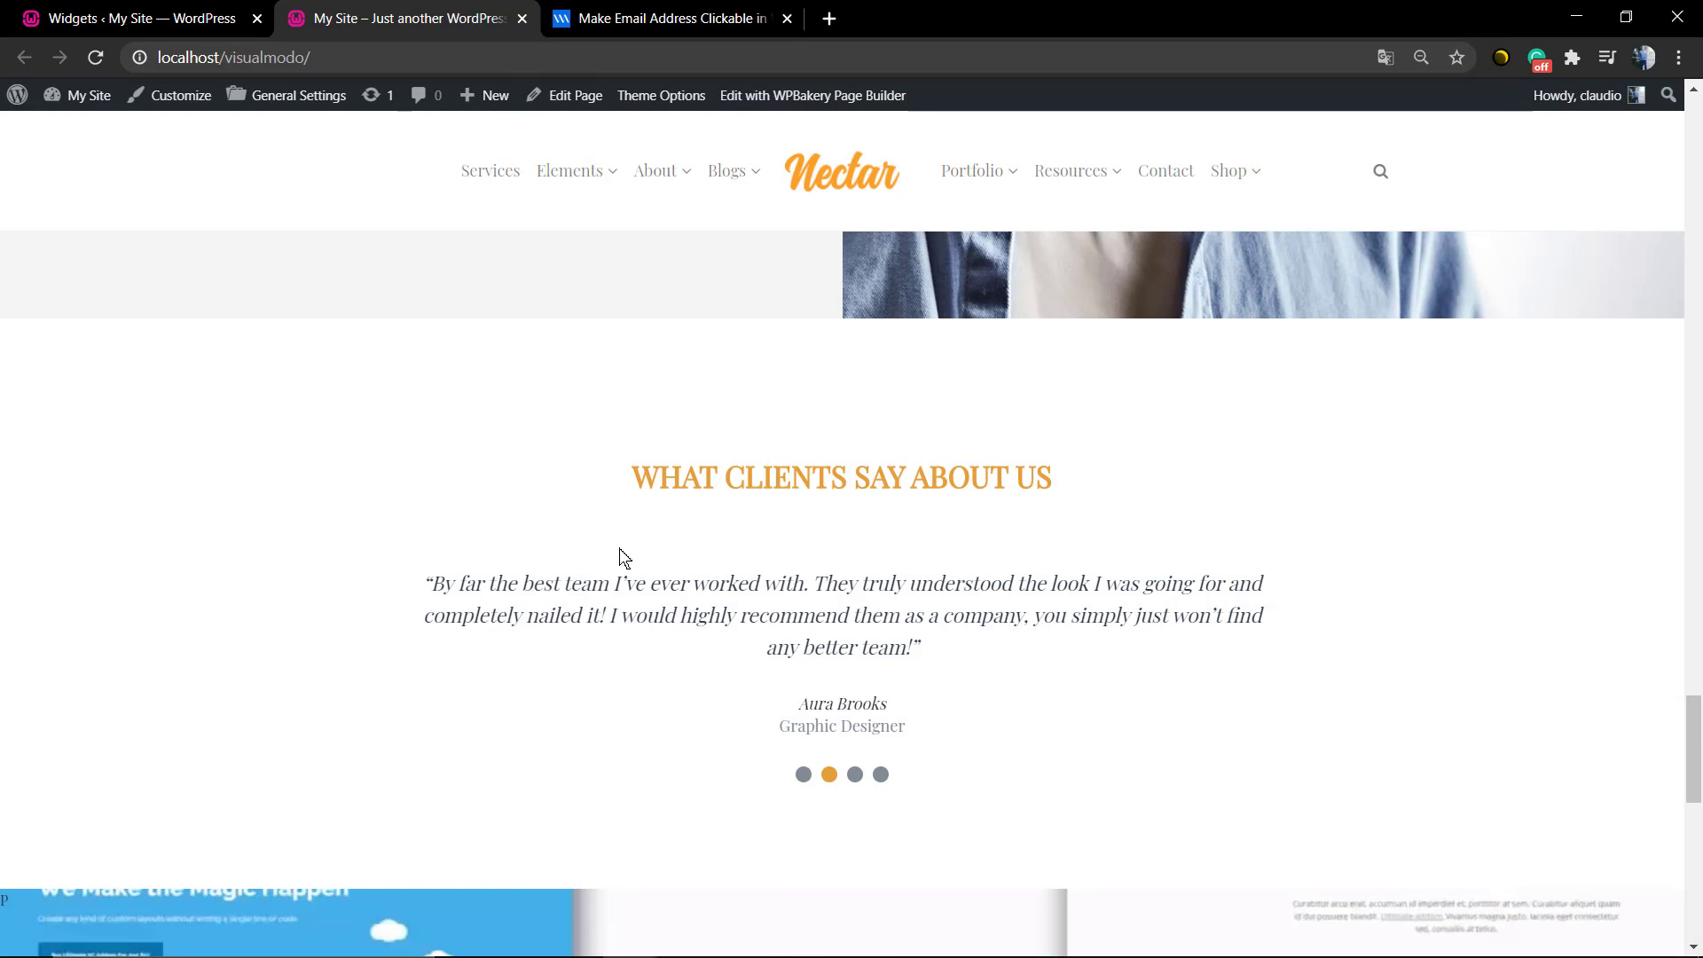
pyautogui.doubleClick(732, 575)
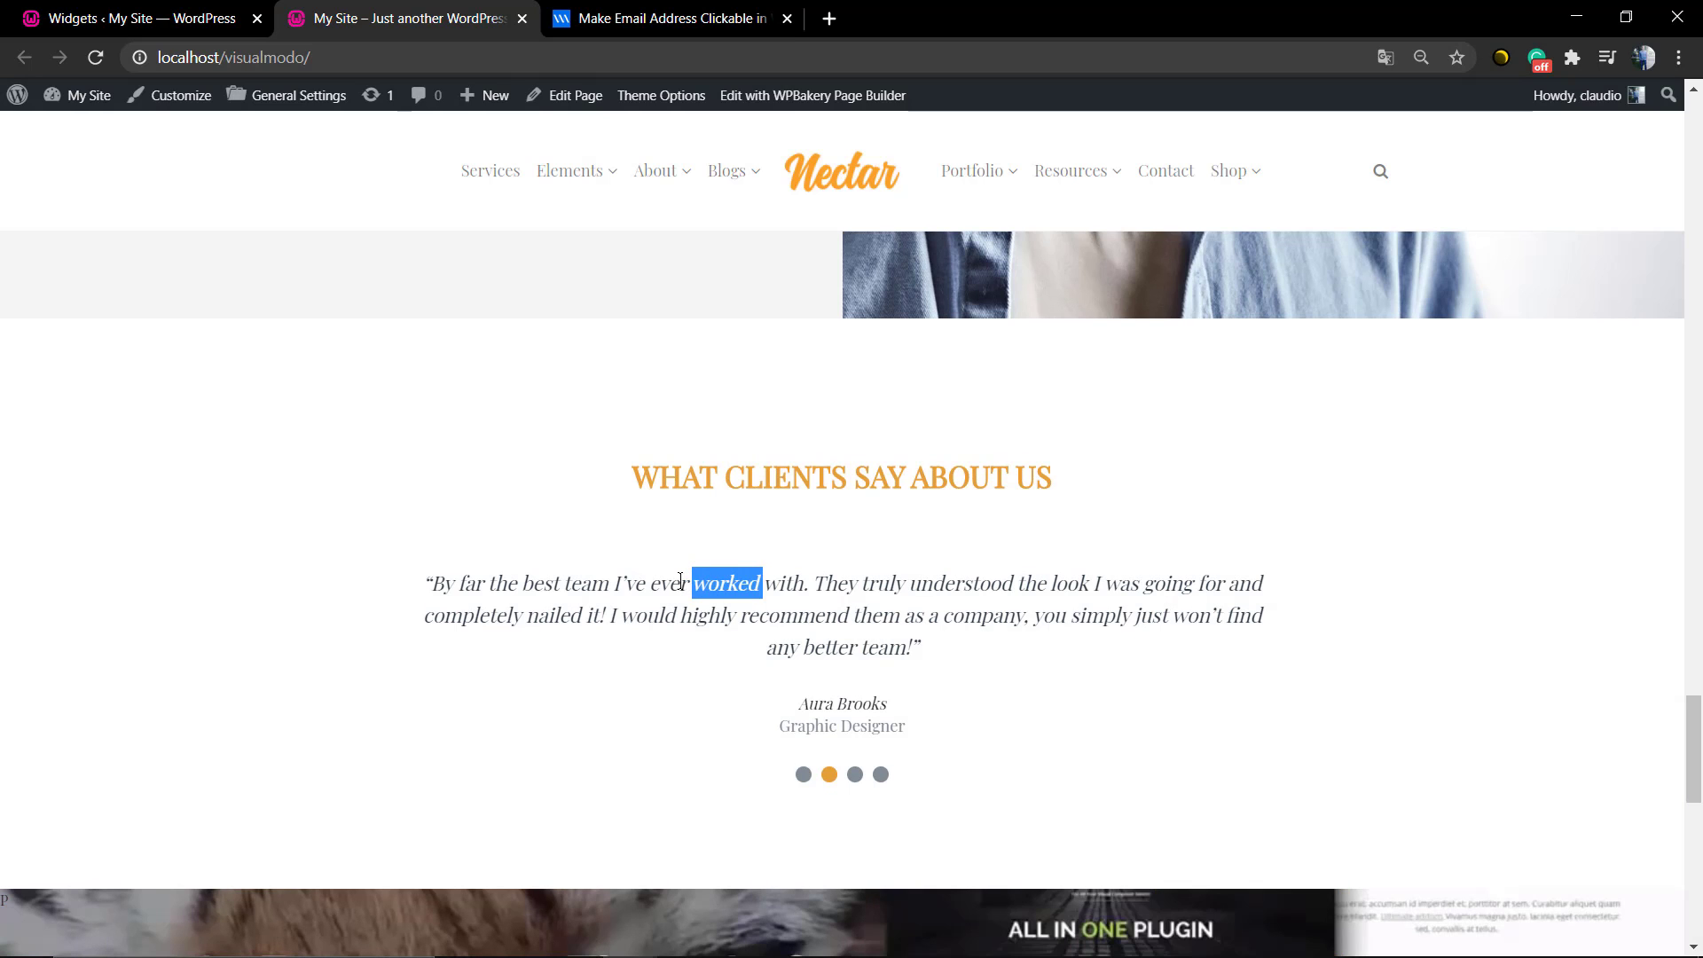
pyautogui.scroll(-10, 701, 585)
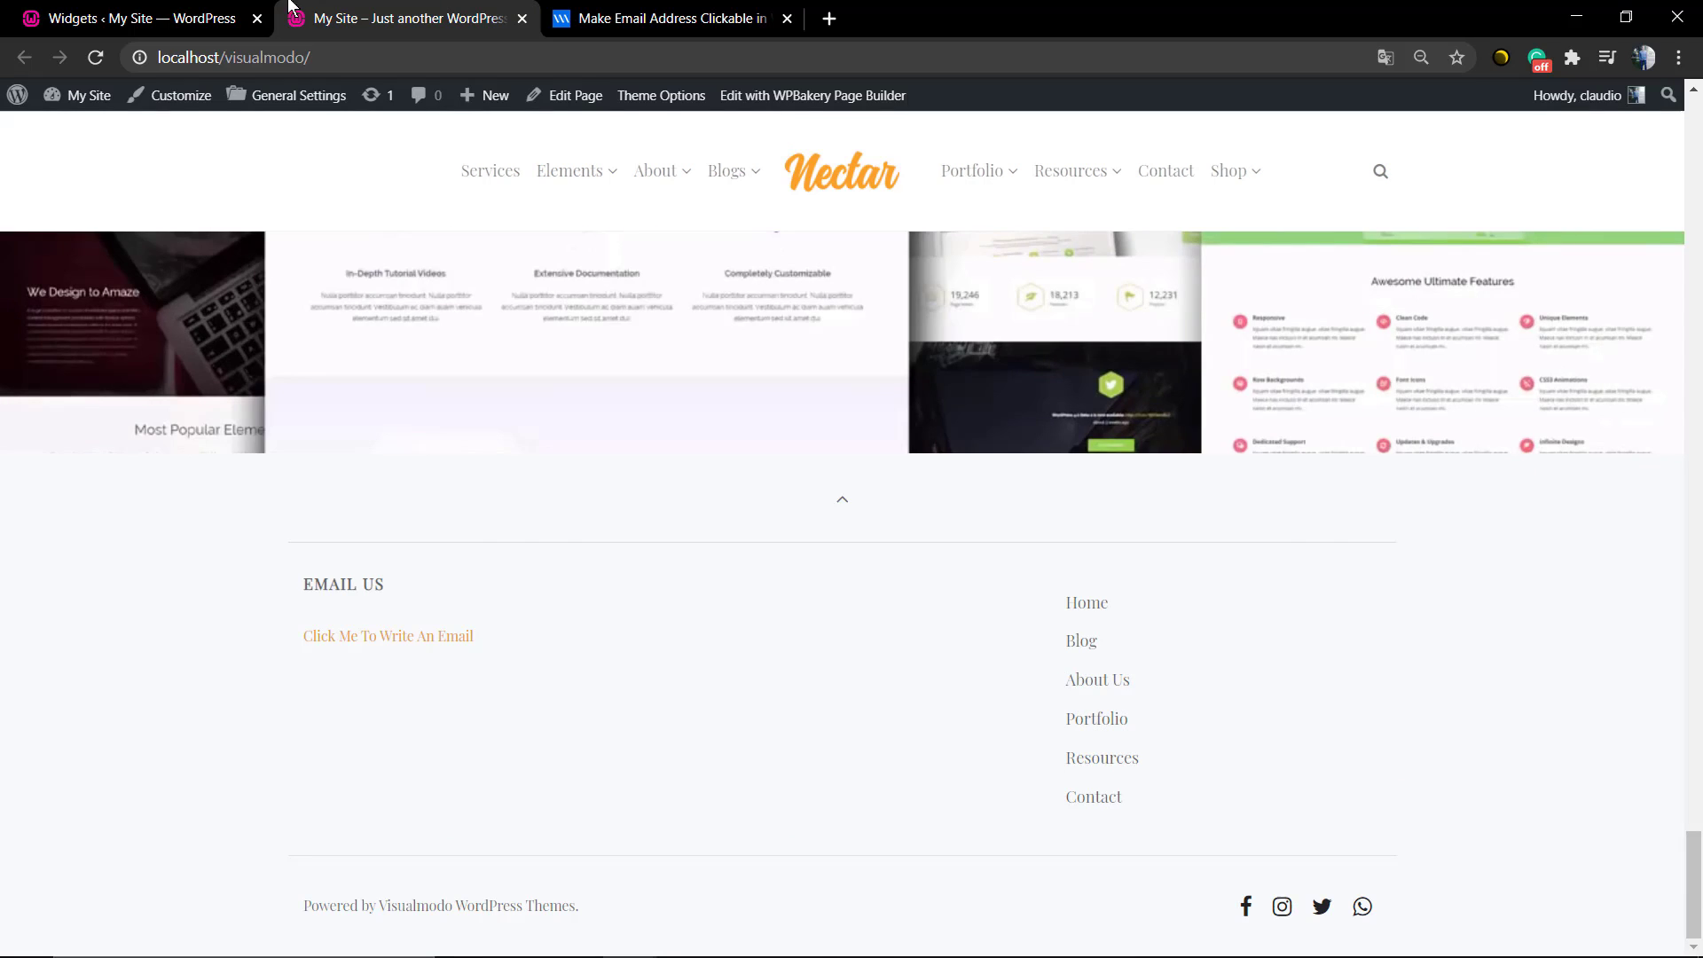
# In the Email Us widget editor, undo with Ctrl+Z to restore the linked contact address text
pyautogui.click(239, 20)
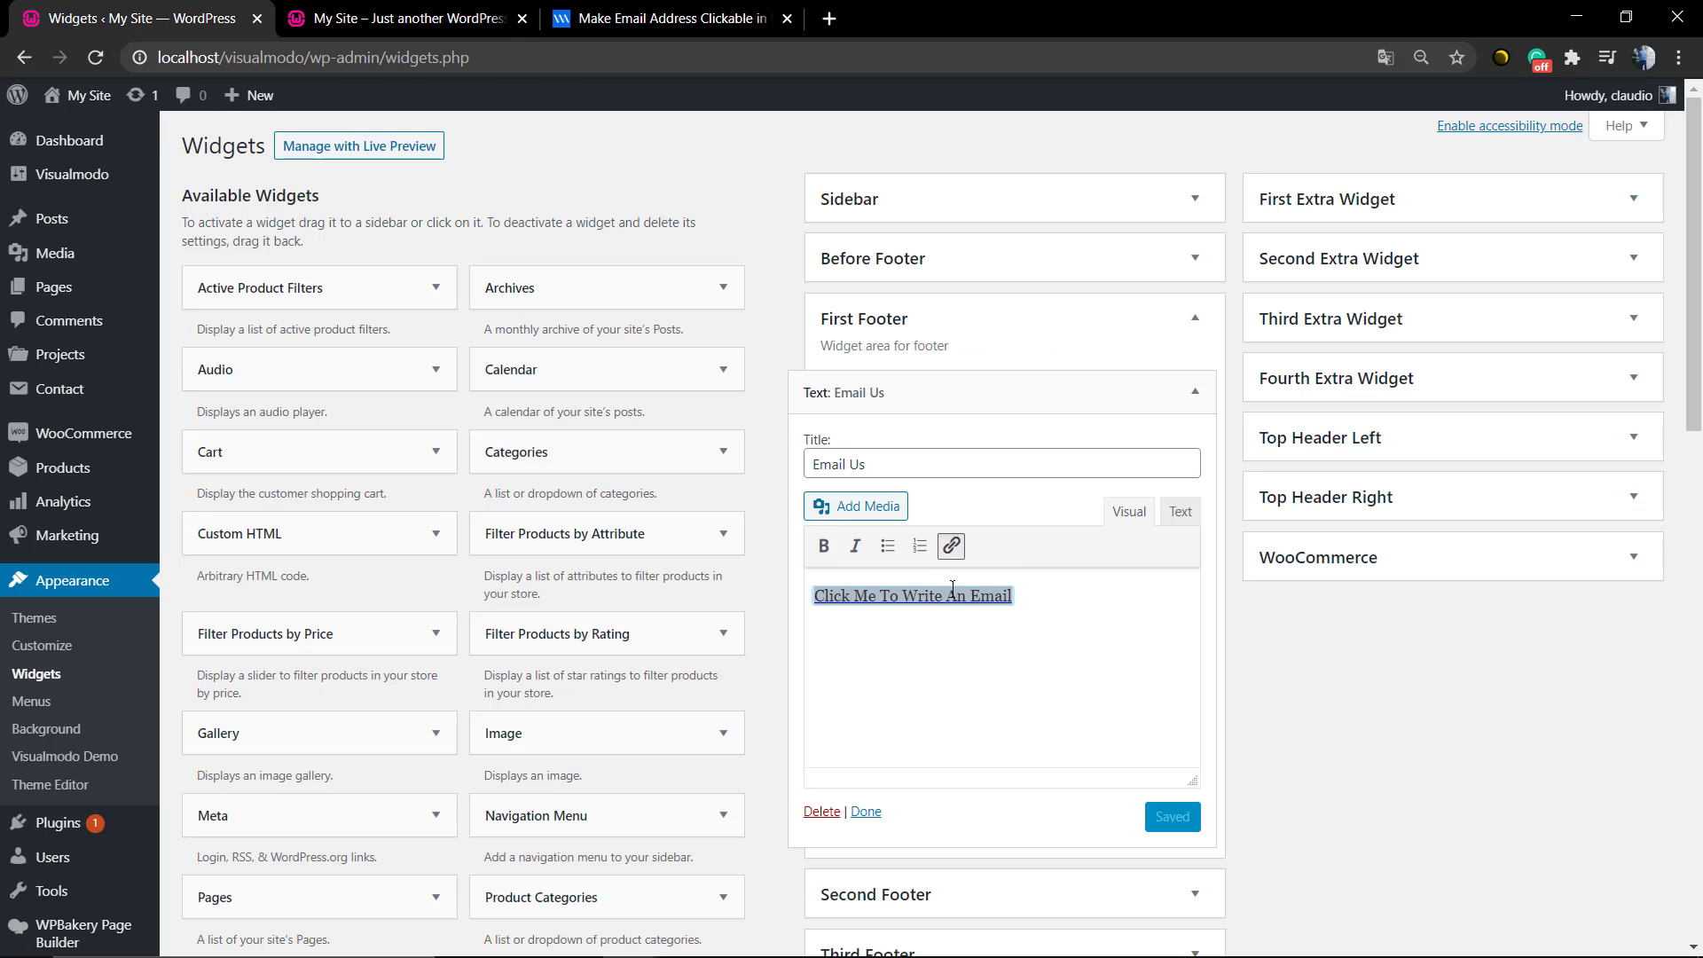
pyautogui.click(1065, 615)
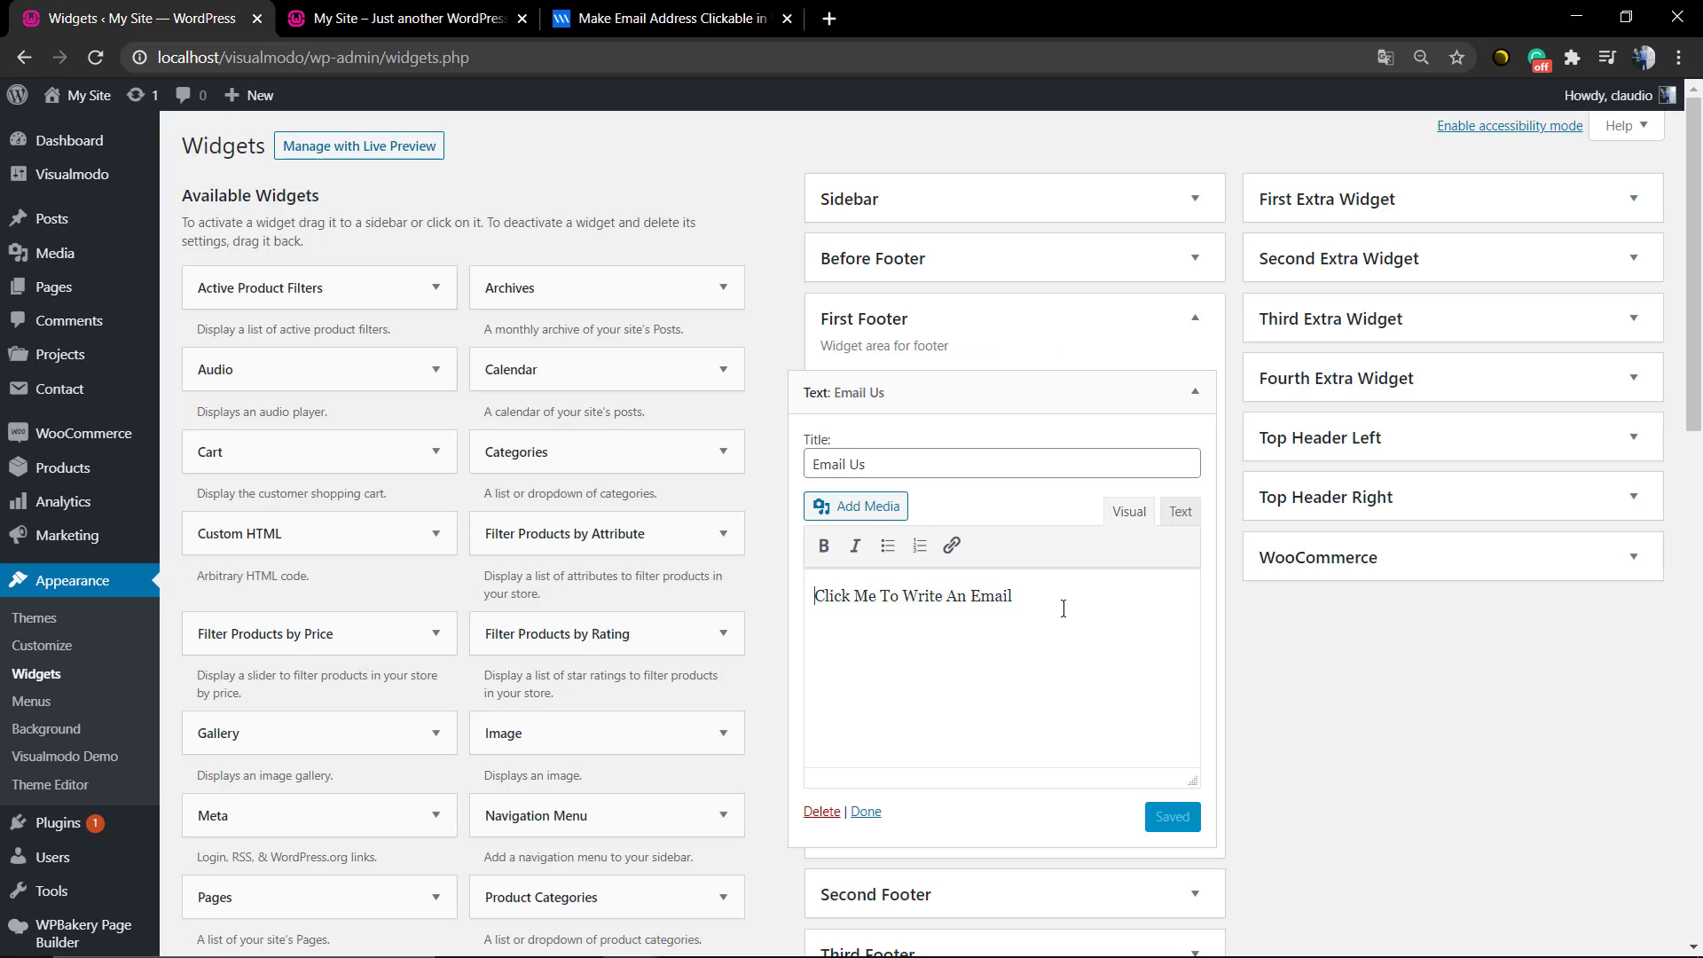
pyautogui.hotkey('ctrl', 'z')
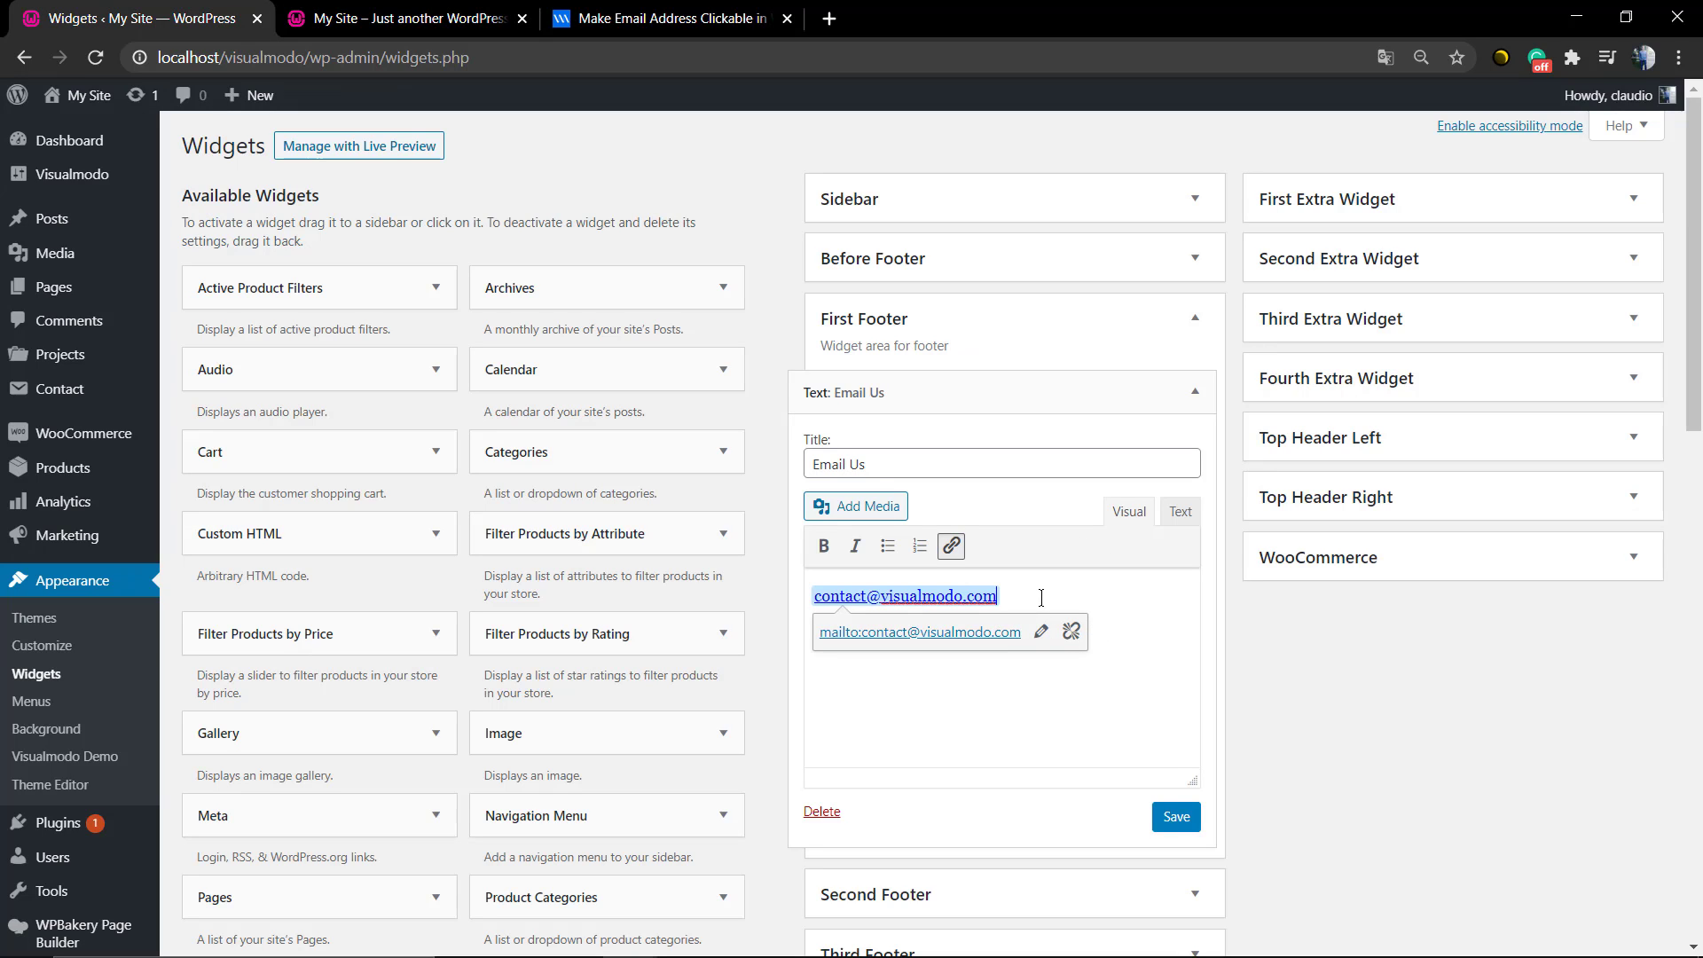